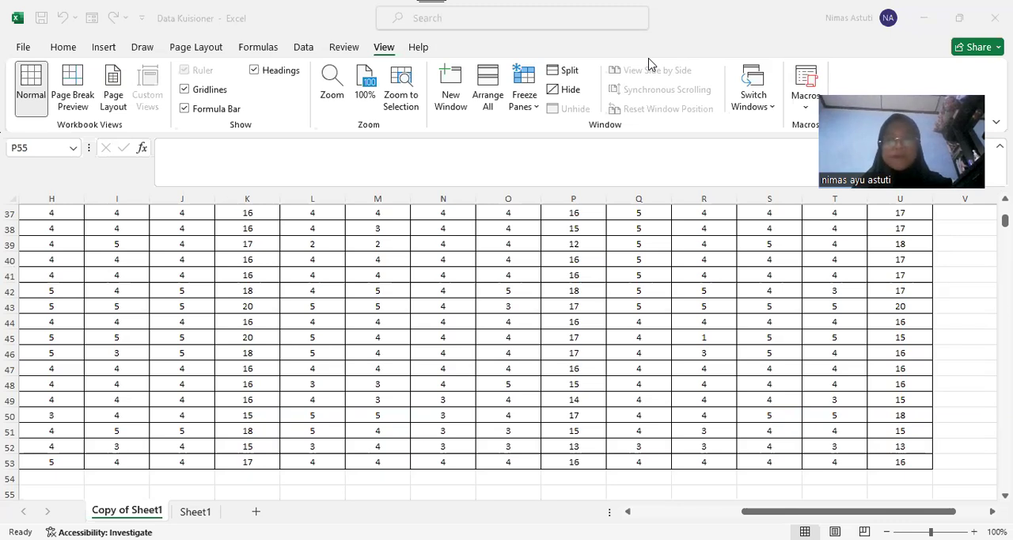
# Review the questionnaire scores on Copy of Sheet1 from the last respondents up to the header rows
pyautogui.click(649, 65)
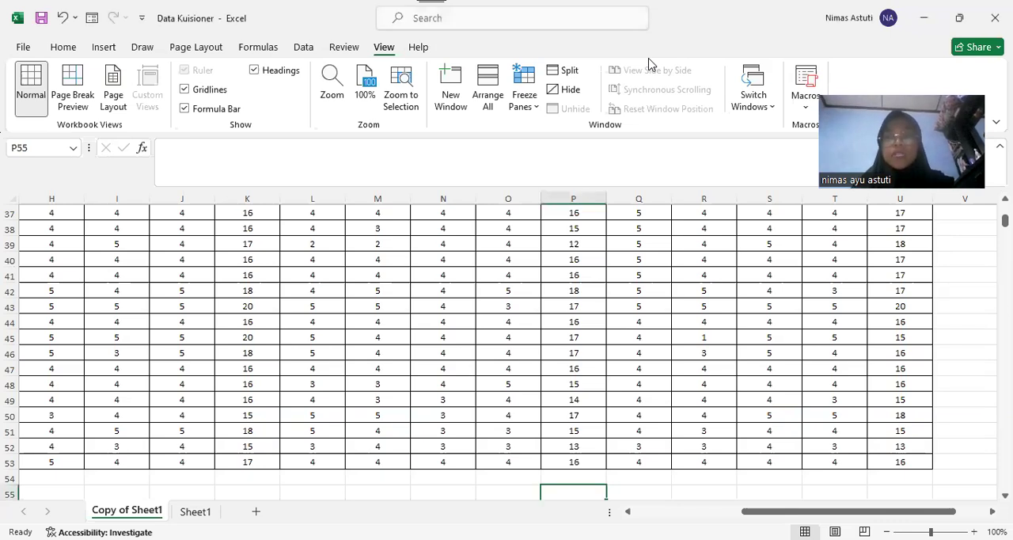
pyautogui.click(117, 353)
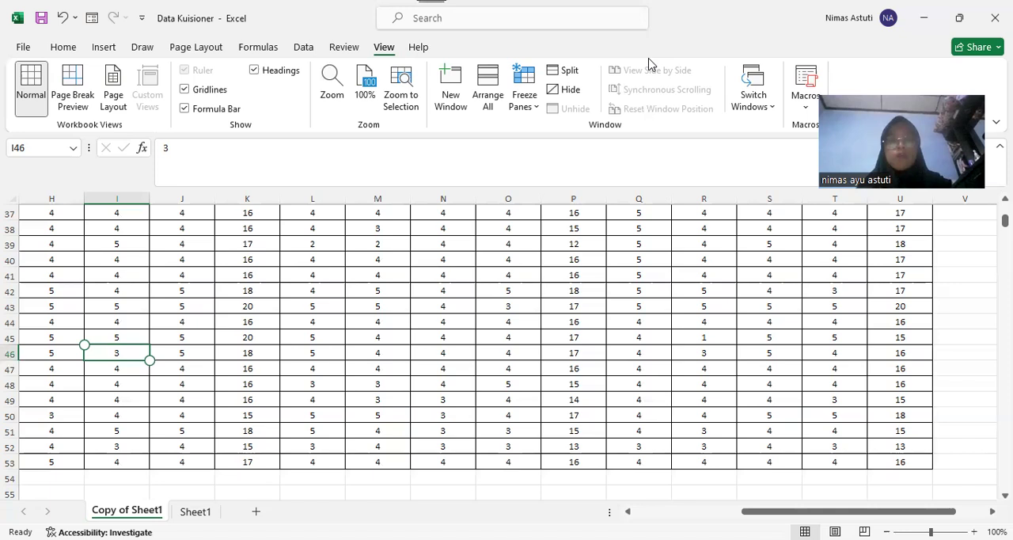
pyautogui.click(633, 276)
pyautogui.press('Up')
pyautogui.press('Up')
pyautogui.press('Up')
pyautogui.press('Up')
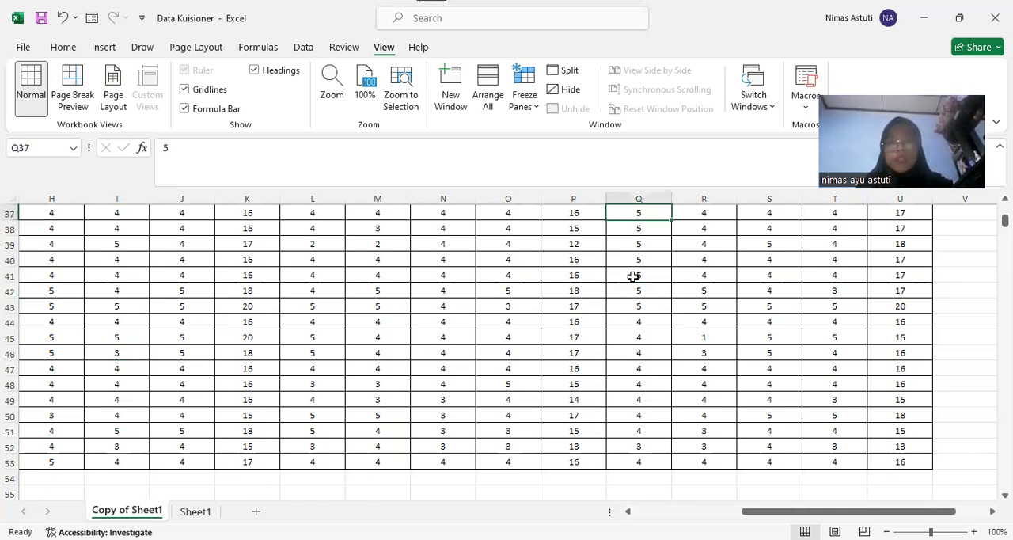
pyautogui.press('Up')
pyautogui.press('Up')
pyautogui.press('Up')
pyautogui.press('Up')
pyautogui.press('Up')
pyautogui.press('Up')
pyautogui.press('Up')
pyautogui.press('Up')
pyautogui.press('Up')
pyautogui.press('Up')
pyautogui.press('Up')
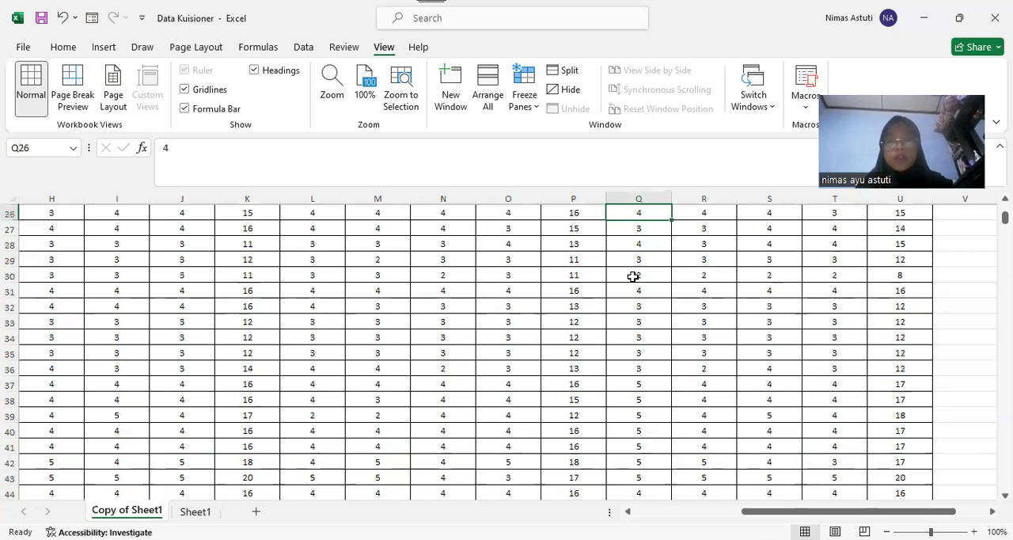
pyautogui.press('Up')
pyautogui.press('Up')
pyautogui.press('Up')
pyautogui.press('Up')
pyautogui.press('Up')
pyautogui.press('Up')
pyautogui.press('Up')
pyautogui.press('Up')
pyautogui.press('Up')
pyautogui.press('Up')
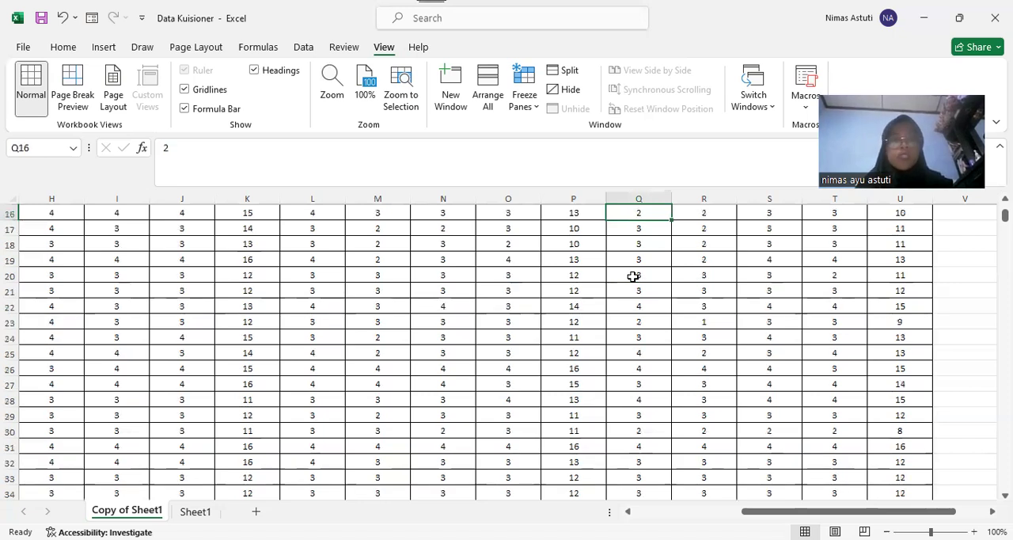
pyautogui.hotkey('ctrl', 'Left')
pyautogui.hotkey('ctrl', 'Up')
pyautogui.press('Down')
pyautogui.hotkey('shift', 'Right')
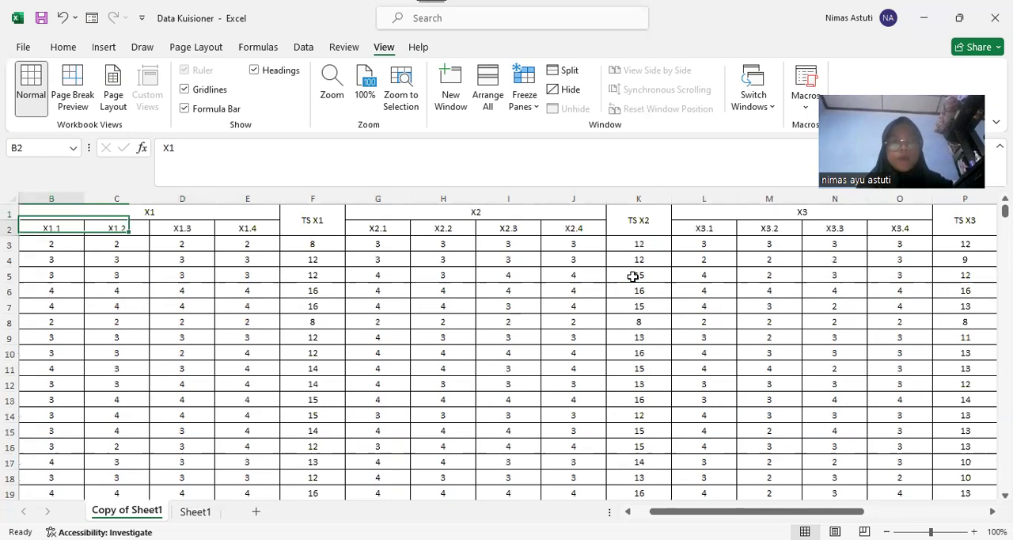
# Examine the header groups X1, X2, X3 and Y1 together with their total-score columns
pyautogui.press('Up')
pyautogui.press('Right')
pyautogui.press('Right')
pyautogui.press('Right')
pyautogui.press('Right')
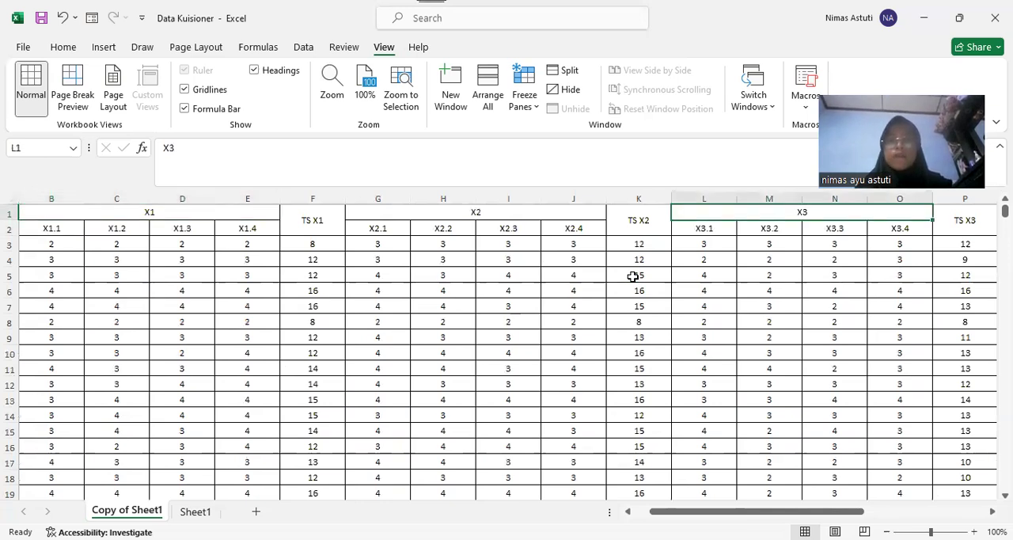
pyautogui.press('Right')
pyautogui.press('Right')
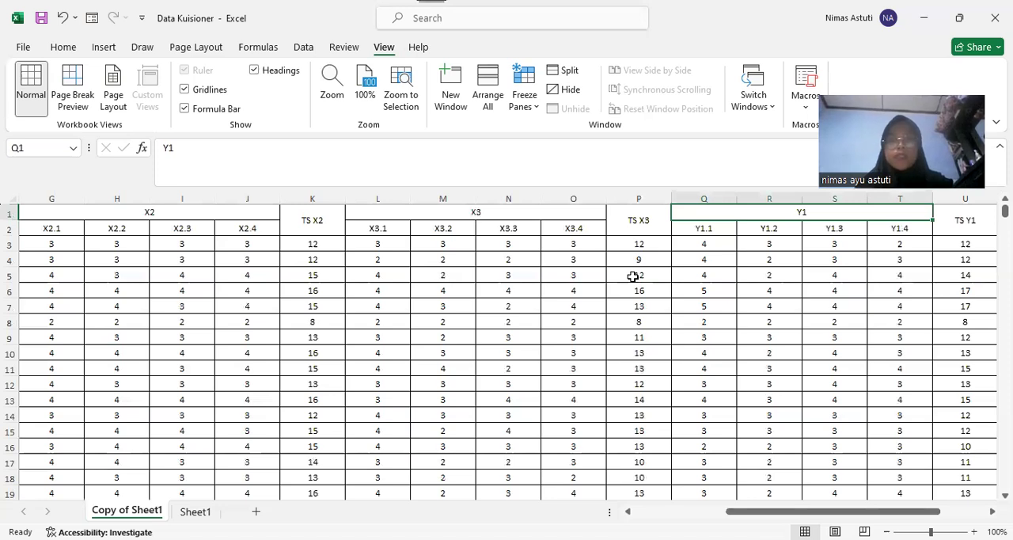
pyautogui.press('Left')
pyautogui.press('Left')
pyautogui.press('Left')
pyautogui.press('Right')
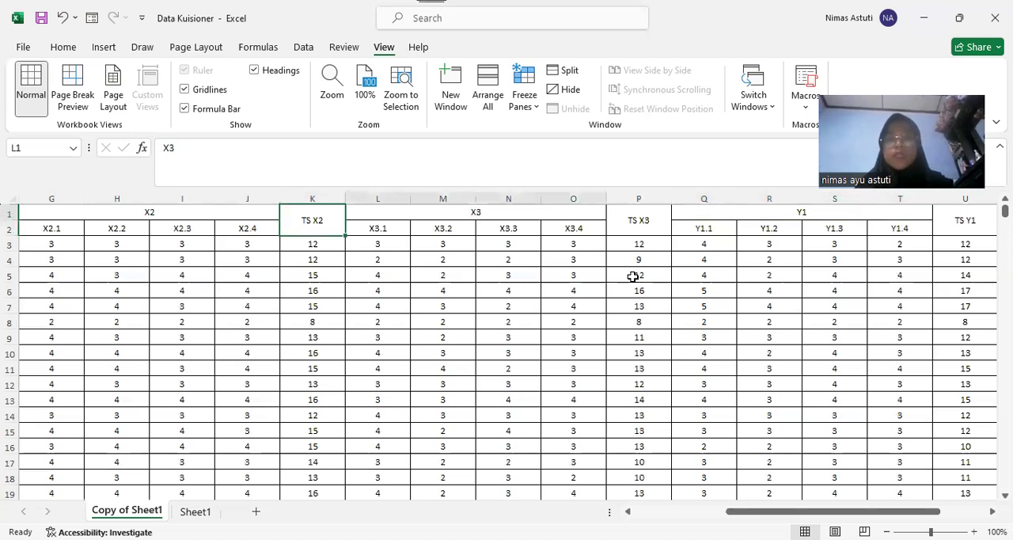
pyautogui.press('Right')
pyautogui.press('Right')
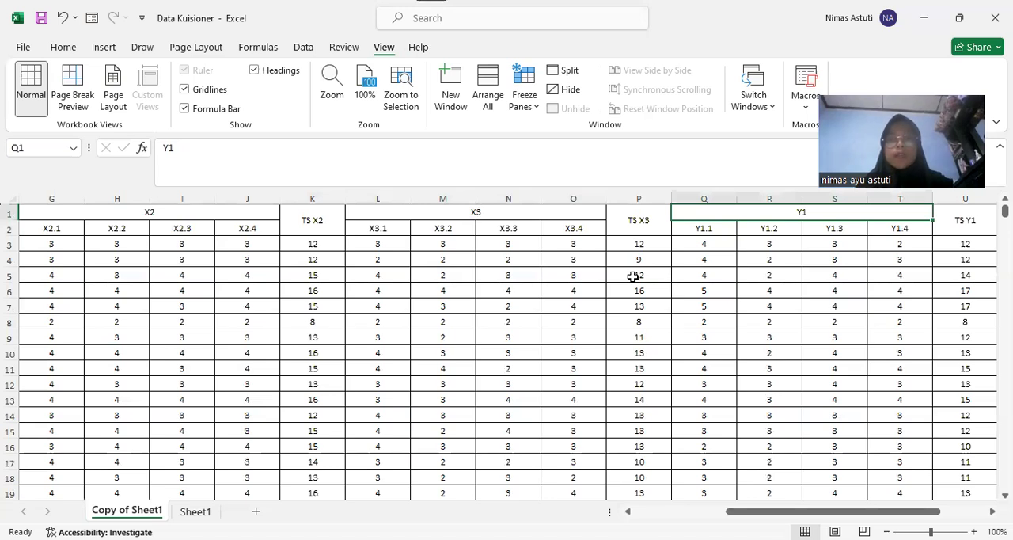
# Look through the first respondent's scores from Y1.1 back to the Responden column
pyautogui.press('Down')
pyautogui.press('Down')
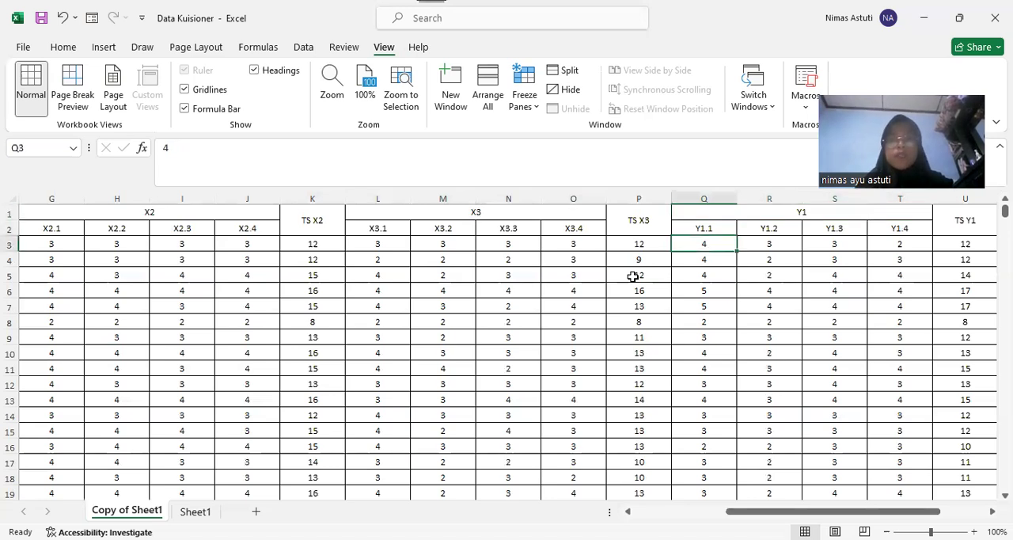
pyautogui.press('Left')
pyautogui.press('Left')
pyautogui.press('Left')
pyautogui.press('Left')
pyautogui.press('Left')
pyautogui.press('Left')
pyautogui.press('Left')
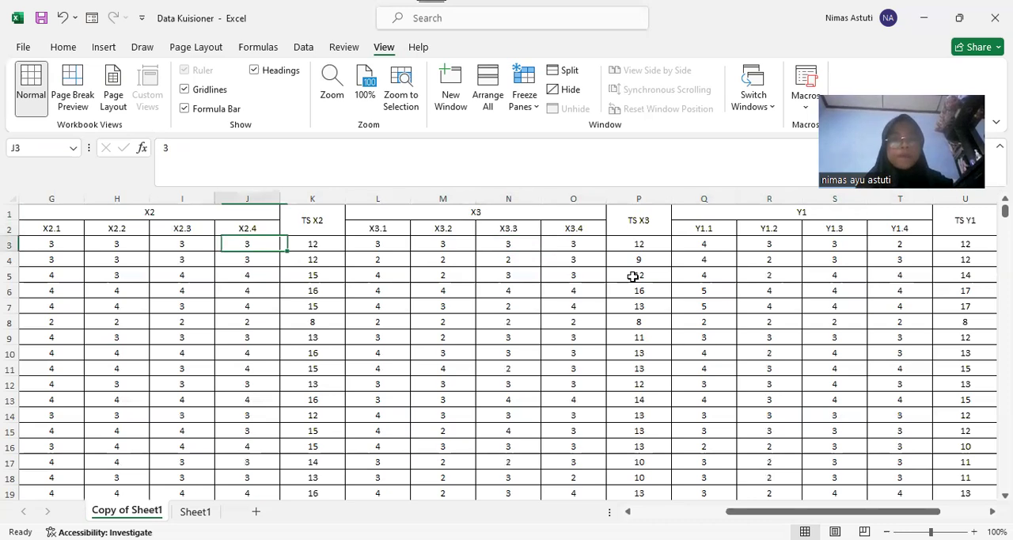
pyautogui.press('Left')
pyautogui.press('Left')
pyautogui.press('Left')
pyautogui.press('Left')
pyautogui.press('Left')
pyautogui.press('Left')
pyautogui.press('Left')
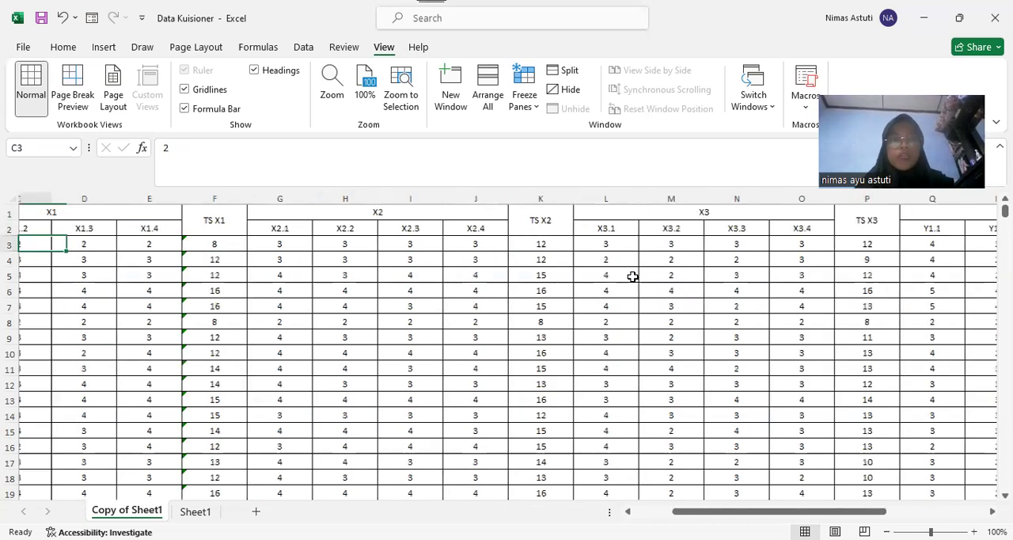
pyautogui.press('Left')
pyautogui.press('Left')
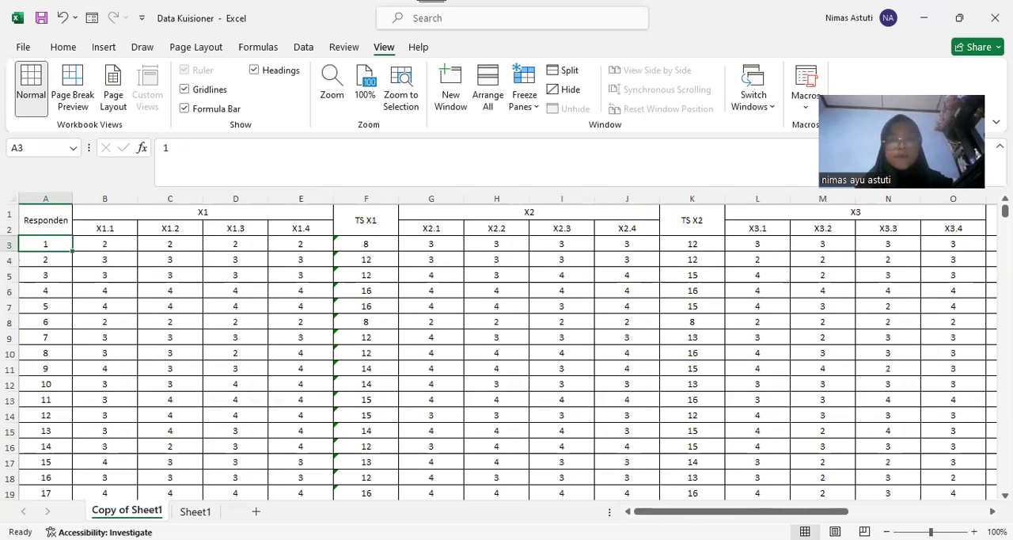
# Switch to the empty SPSS Statistics dataset and name its first two variables X1.1 and X1.2
pyautogui.hotkey('alt', 'Tab')
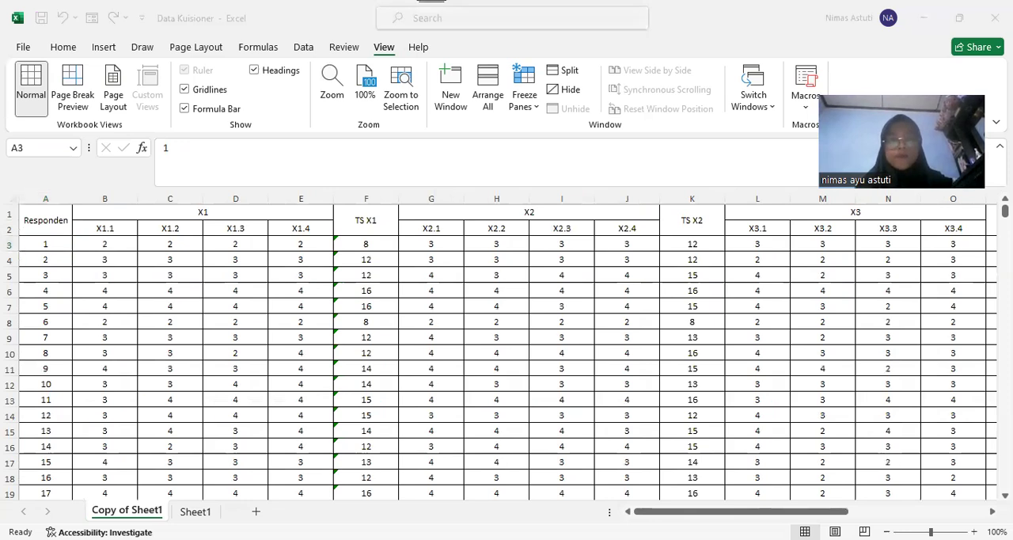
pyautogui.hotkey('alt', 'Tab')
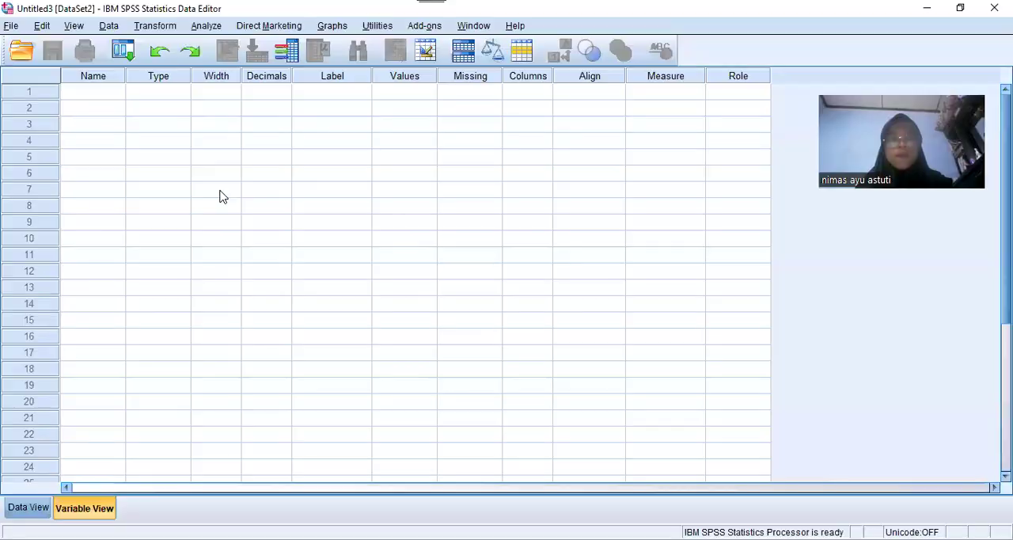
pyautogui.click(88, 93)
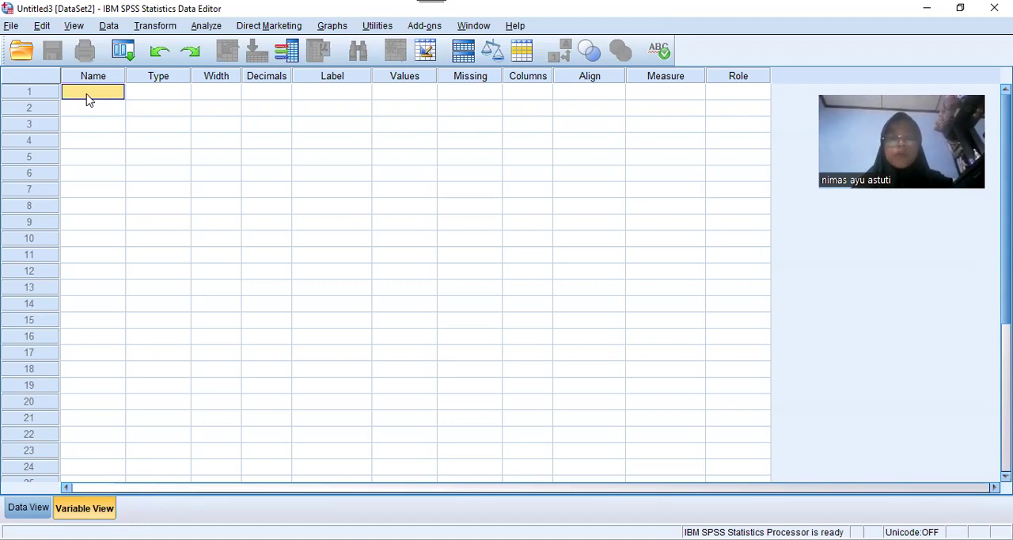
pyautogui.write('X1')
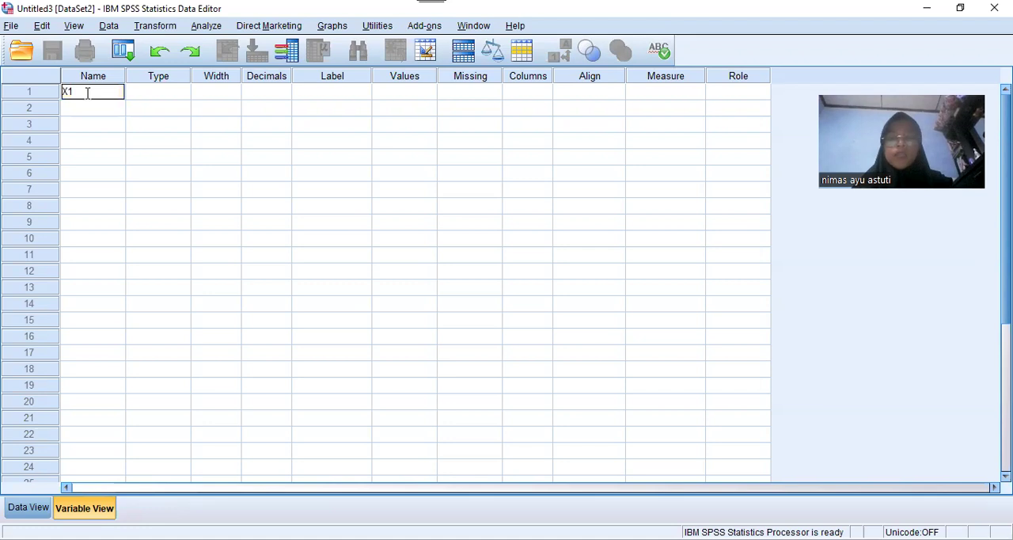
pyautogui.write('.1')
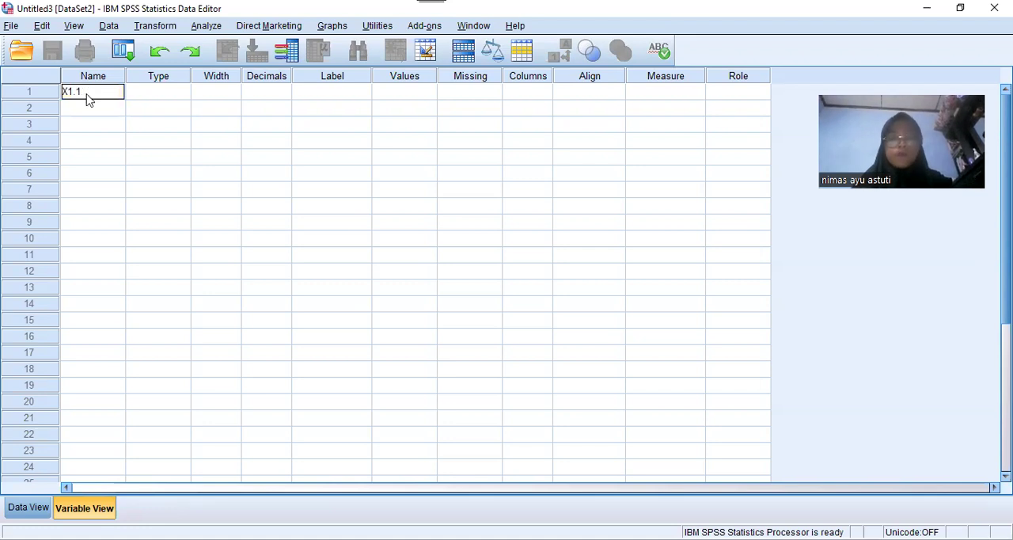
pyautogui.press('Return')
pyautogui.write('X1.2')
pyautogui.press('Return')
# Complete the first variable group by adding variables X1.3, X1.4 and the total X1
pyautogui.write('X1.3')
pyautogui.press('Return')
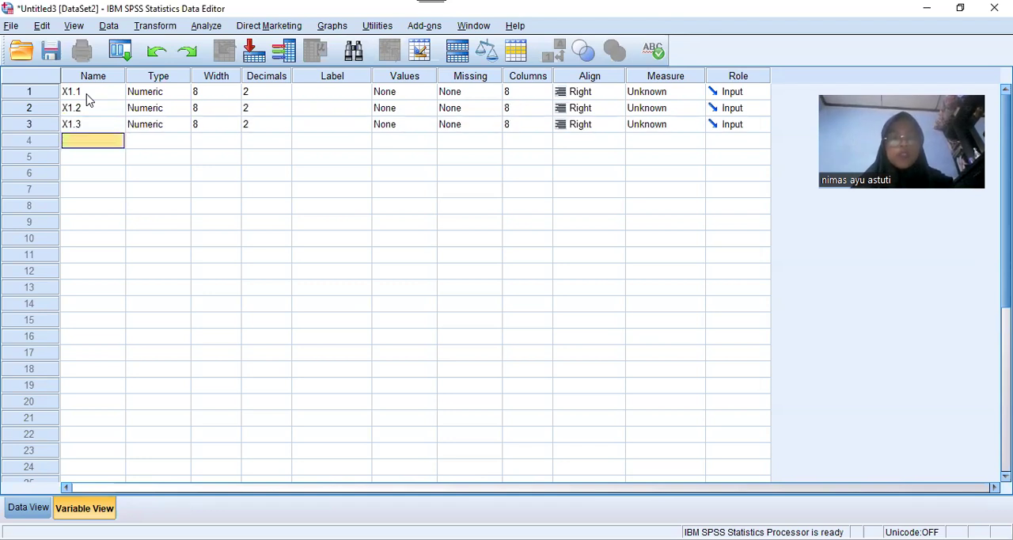
pyautogui.write('X1.4')
pyautogui.press('Return')
pyautogui.write('X1')
pyautogui.press('Return')
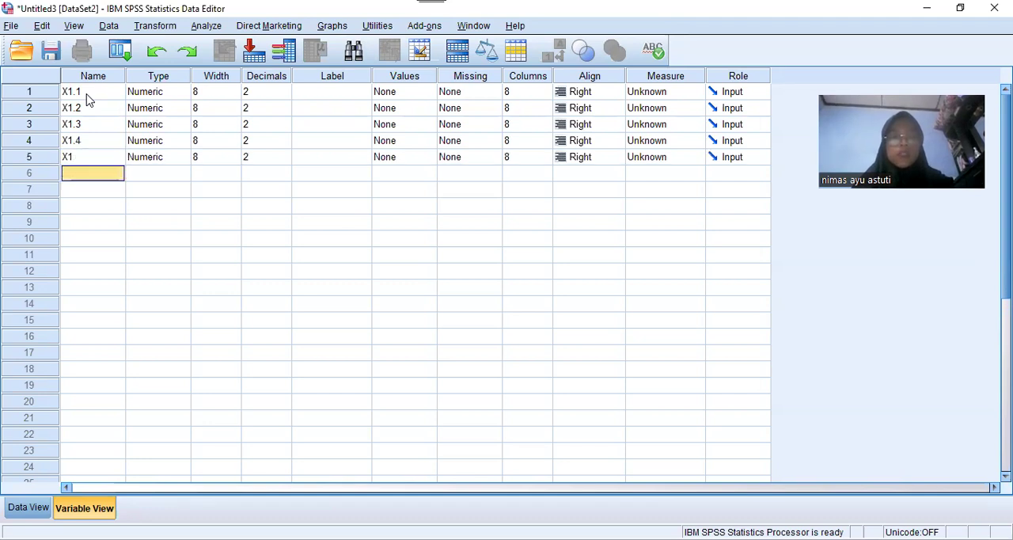
# Add the variables X2.1, X2.2 and X2.3 below X1 in the variable list
pyautogui.write('X2.1')
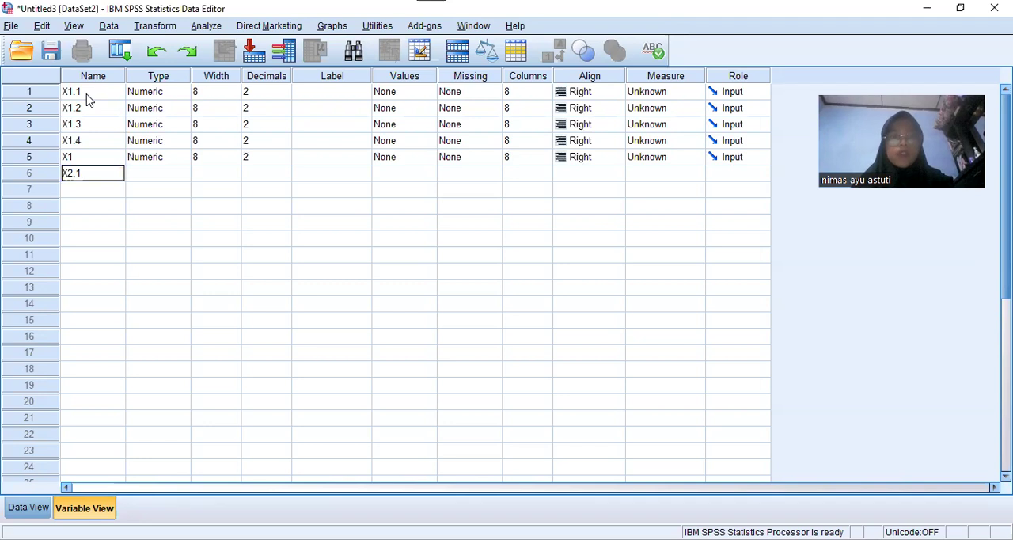
pyautogui.press('Return')
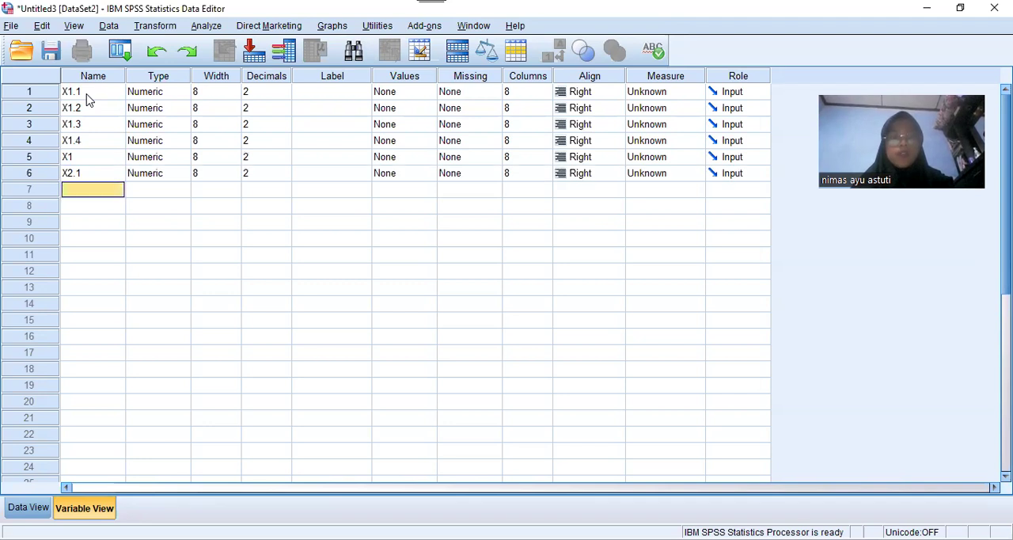
pyautogui.write('X2.2')
pyautogui.press('Return')
pyautogui.write('X2.3')
pyautogui.press('Return')
# Complete the second variable group by adding variable X2.4 and the total X2
pyautogui.write('X')
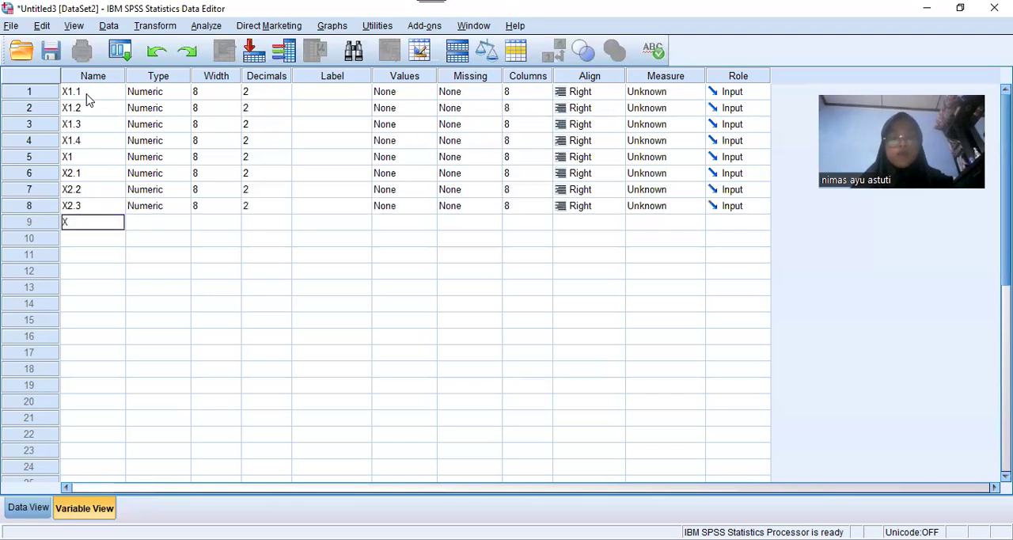
pyautogui.write('2.4')
pyautogui.press('Return')
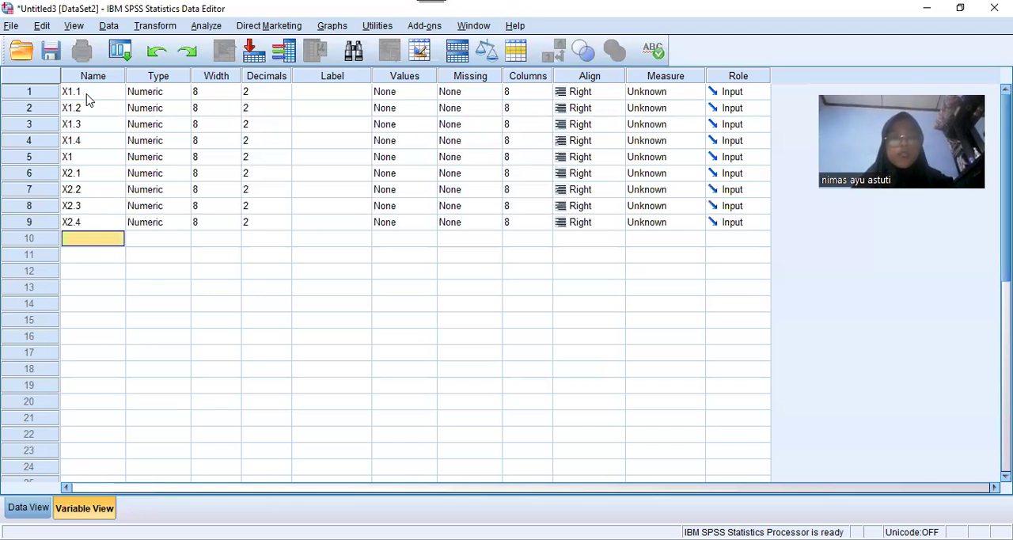
pyautogui.write('X2')
pyautogui.press('Return')
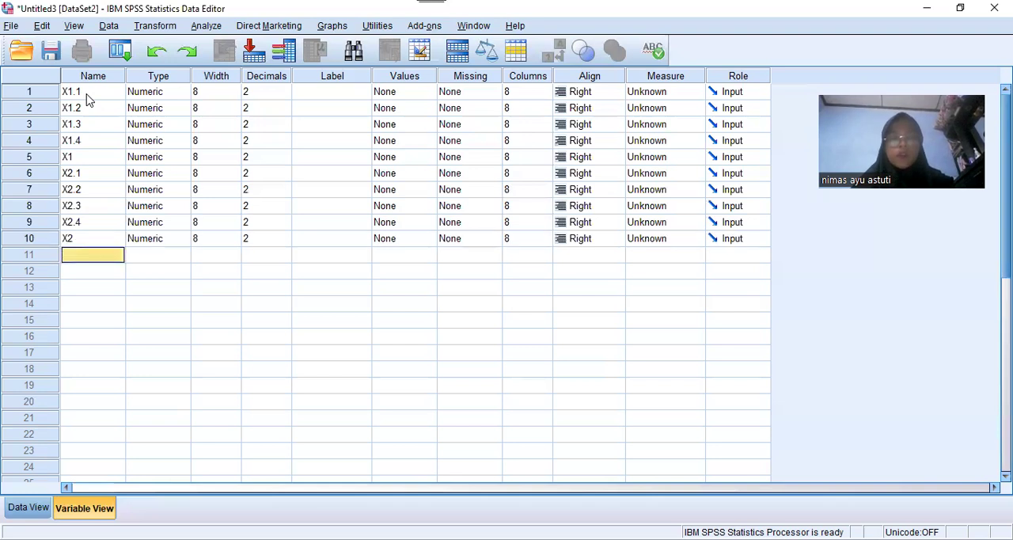
# Add the variables X3.1 and X3.2 below X2 in the variable list
pyautogui.write('X3.1')
pyautogui.press('Return')
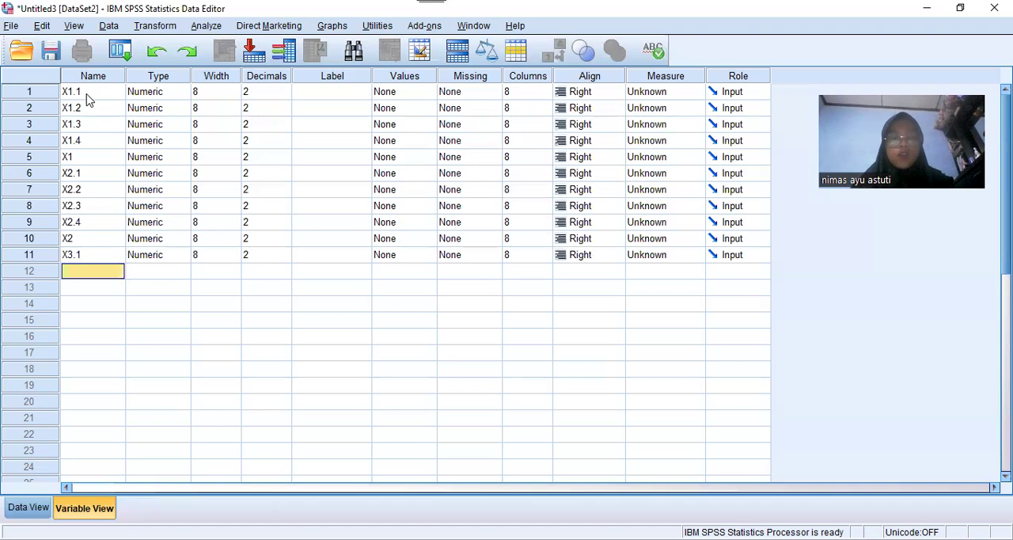
pyautogui.write('X')
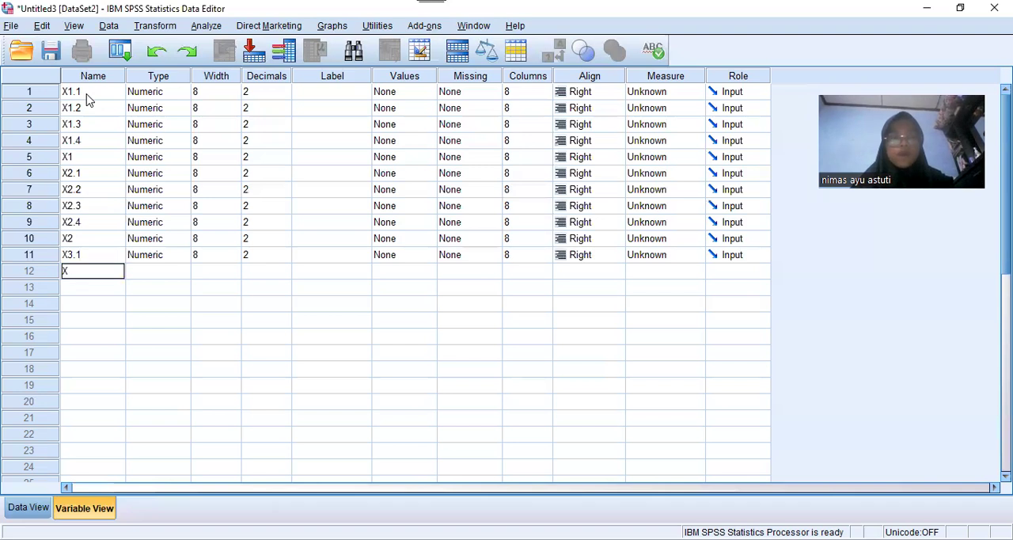
pyautogui.write('3.2')
pyautogui.press('Return')
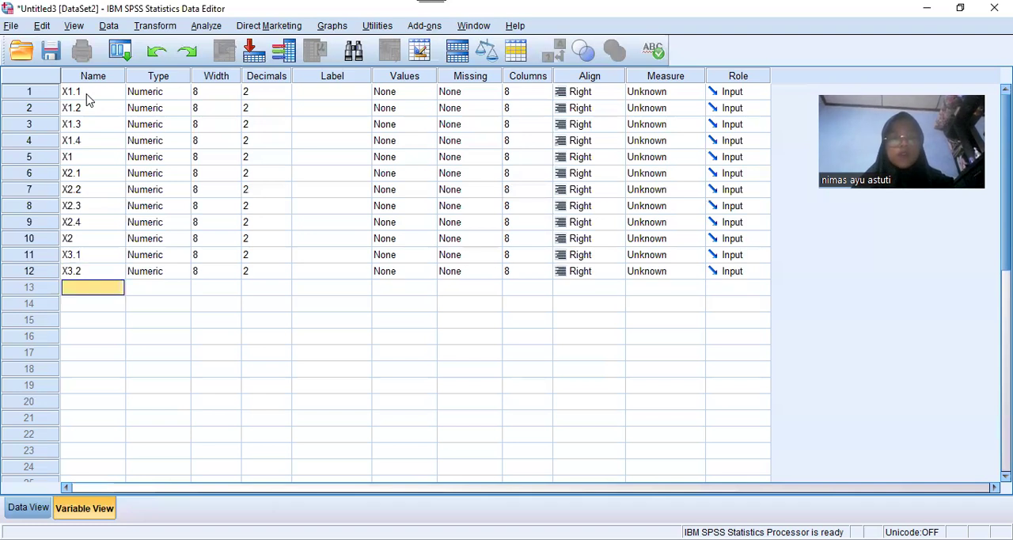
# Complete the third variable group by adding variables X3.3, X3.4 and the total X3
pyautogui.write('X3.3')
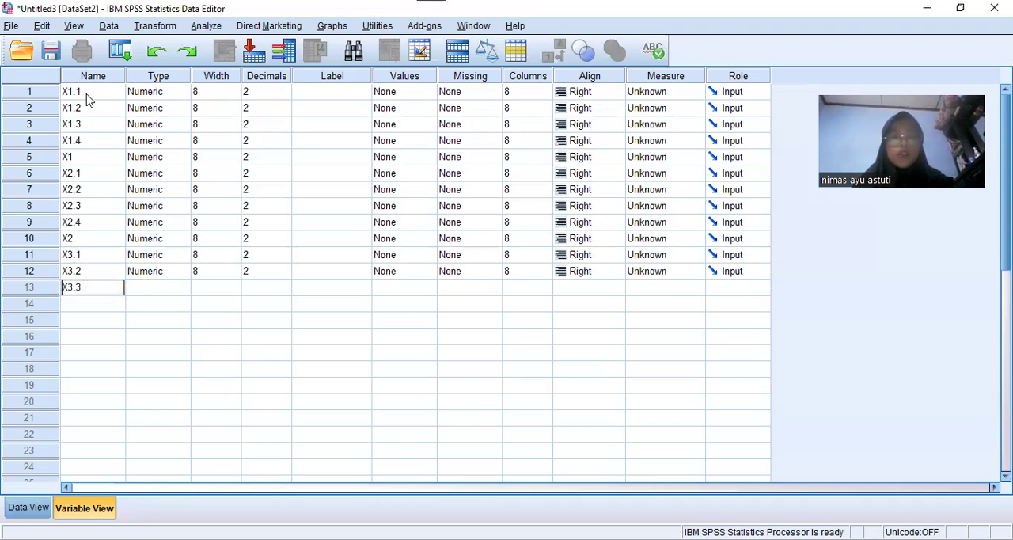
pyautogui.press('Return')
pyautogui.write('X3.4')
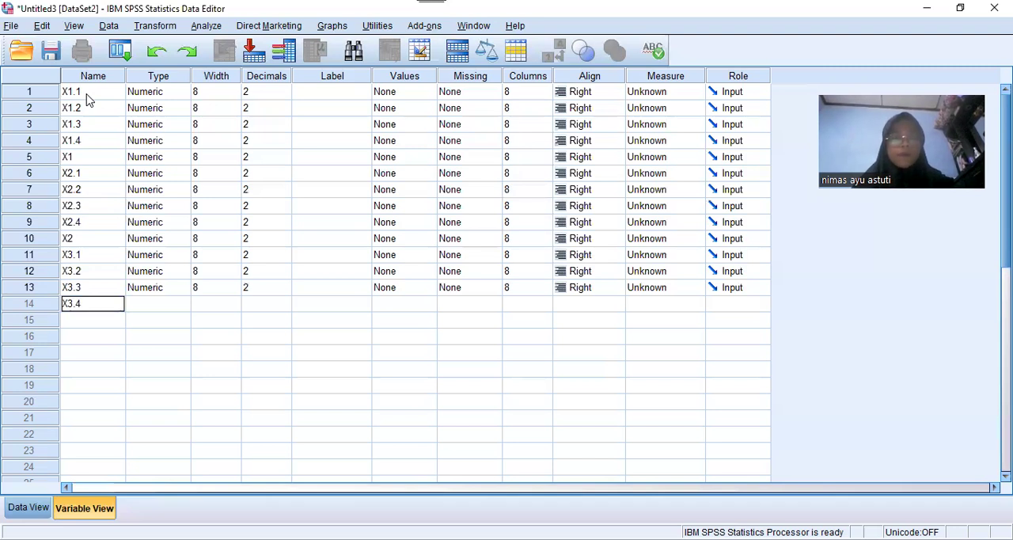
pyautogui.press('Return')
pyautogui.write('X')
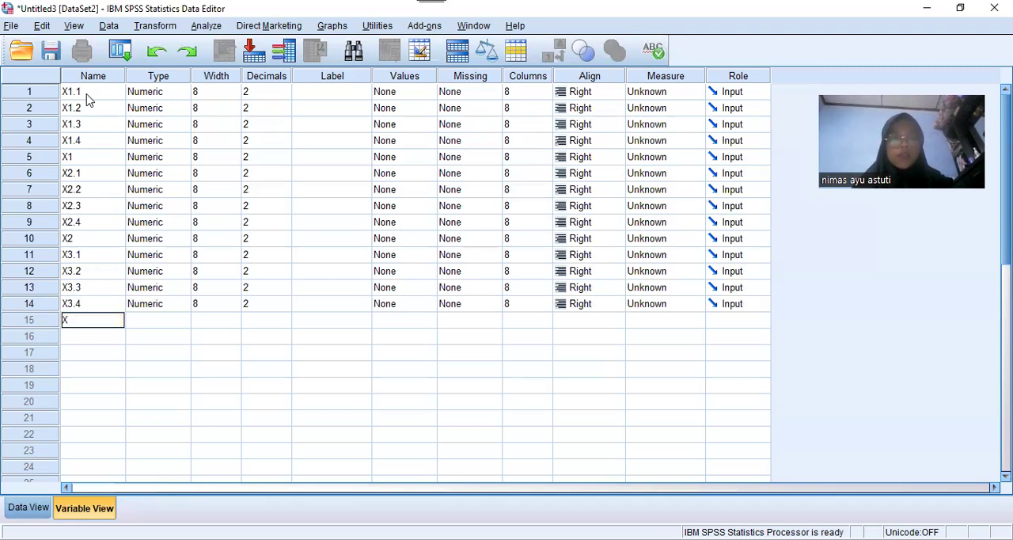
pyautogui.write('3')
pyautogui.press('Return')
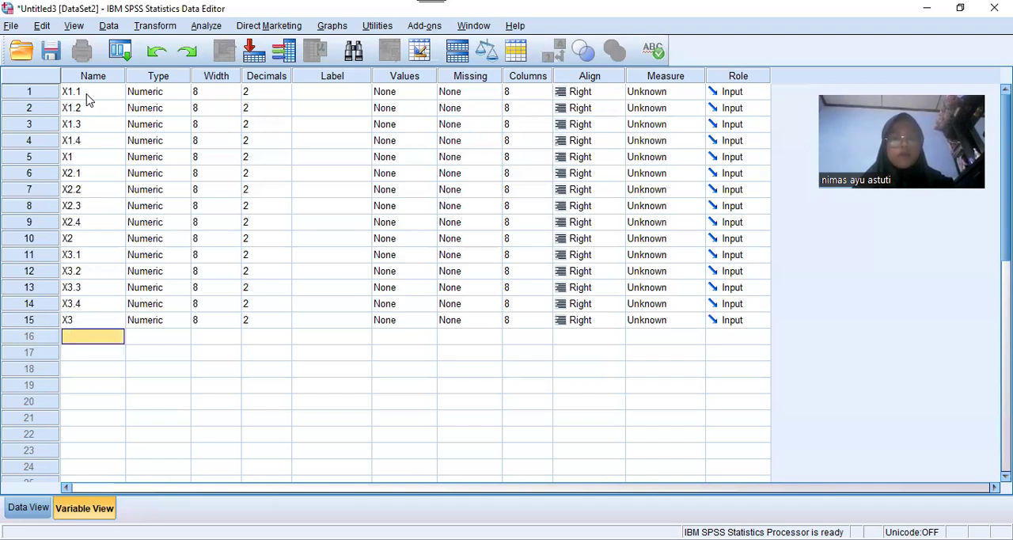
# Add the variables Y1.1, Y1.2 and Y1.3 below X3 in the variable list
pyautogui.write('Y1')
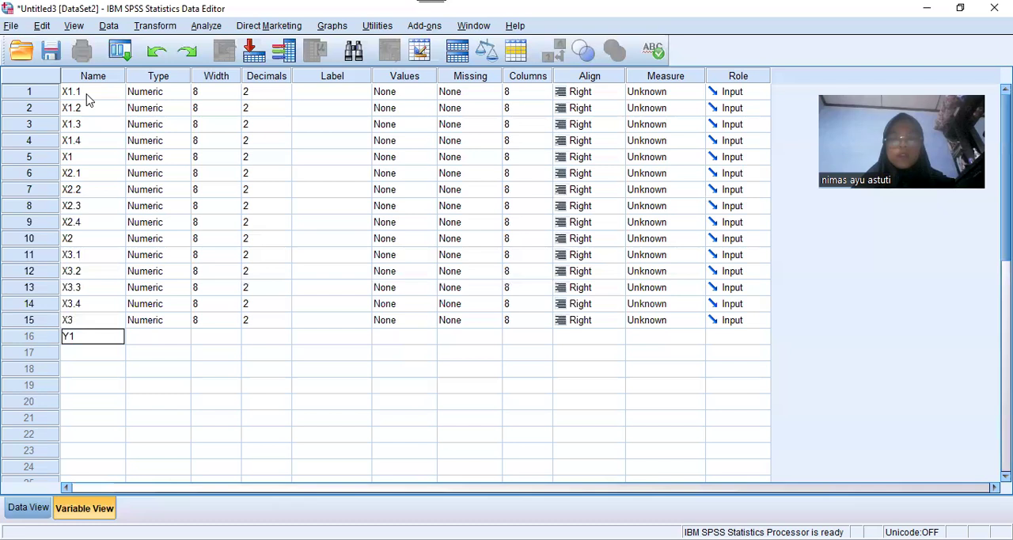
pyautogui.write('.1')
pyautogui.press('Return')
pyautogui.write('Y1.2')
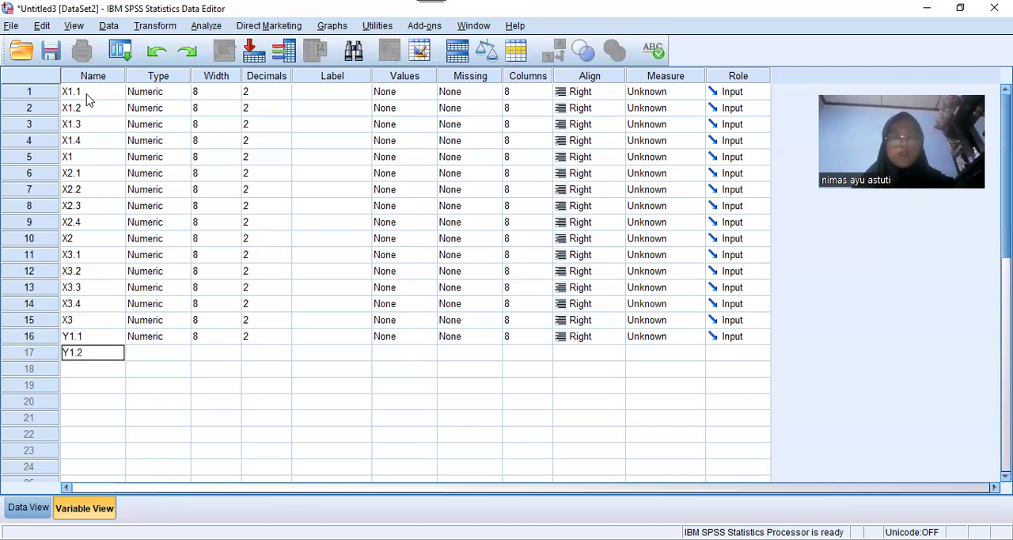
pyautogui.press('Return')
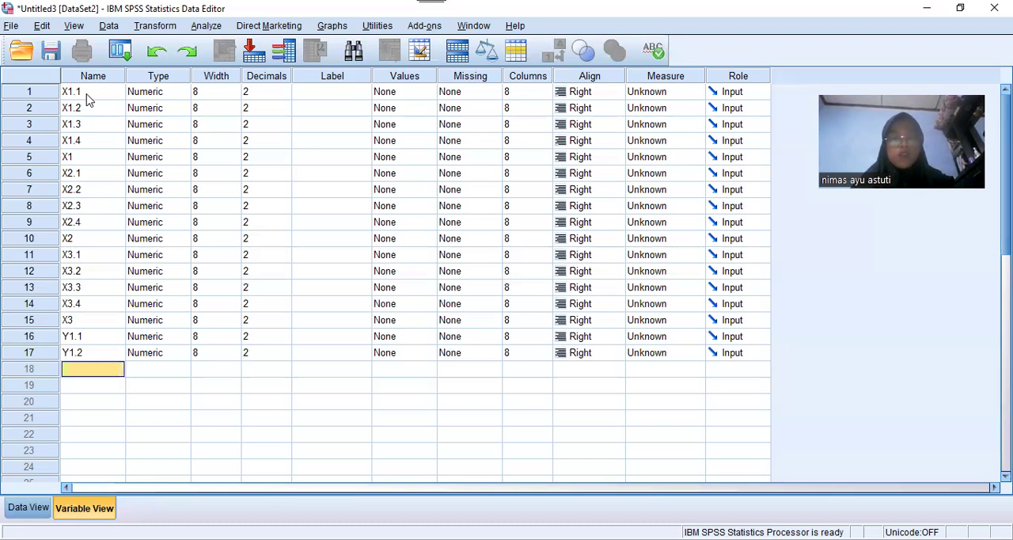
pyautogui.write('Y1.3')
pyautogui.press('Return')
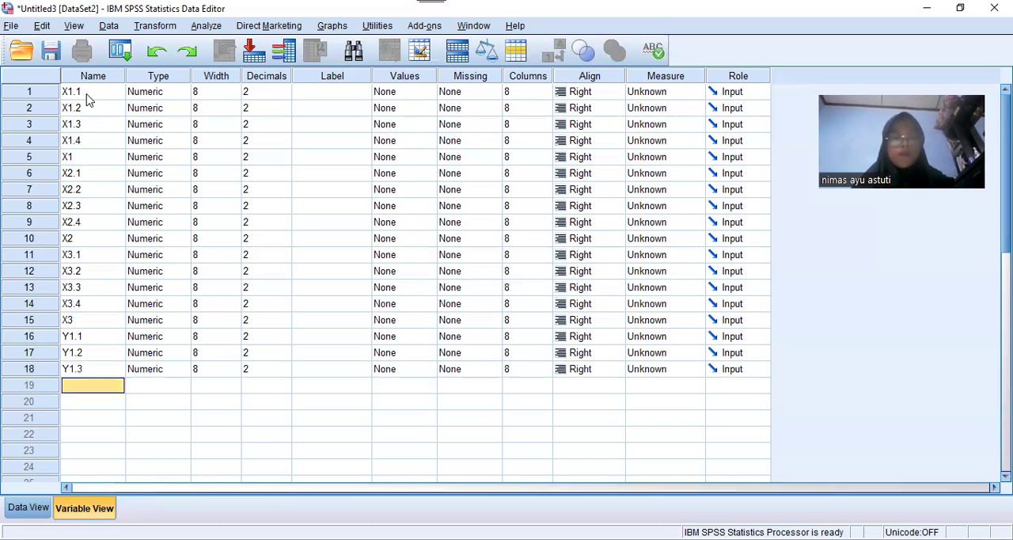
# Complete the fourth variable group by adding variable Y1.4 and the total Y1
pyautogui.write('Y')
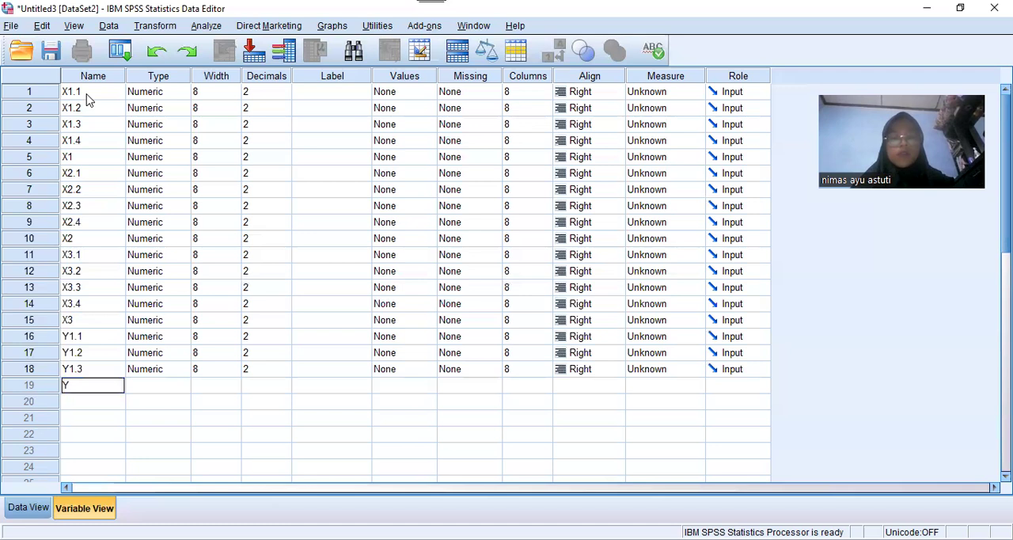
pyautogui.write('1.4')
pyautogui.press('Return')
pyautogui.write('Y1')
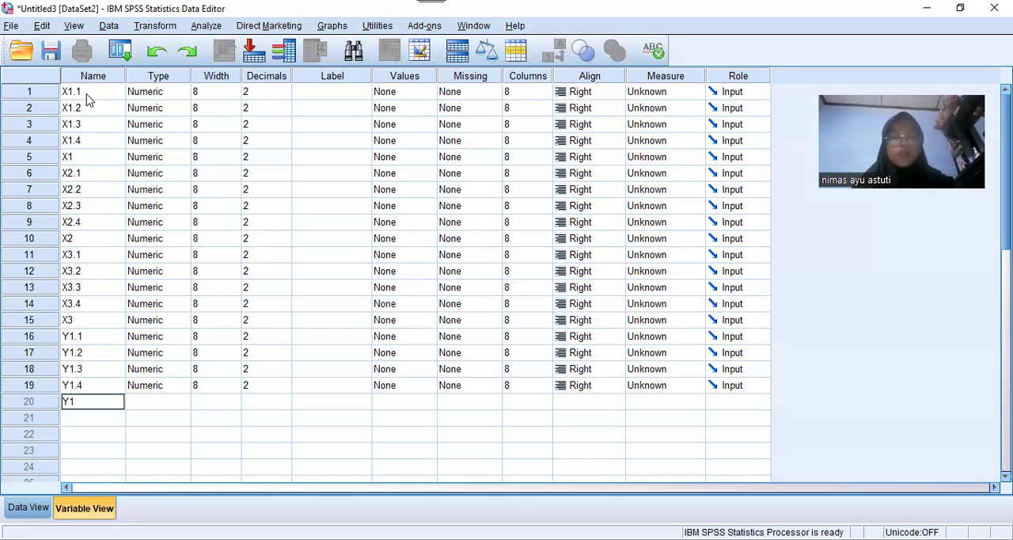
pyautogui.press('Tab')
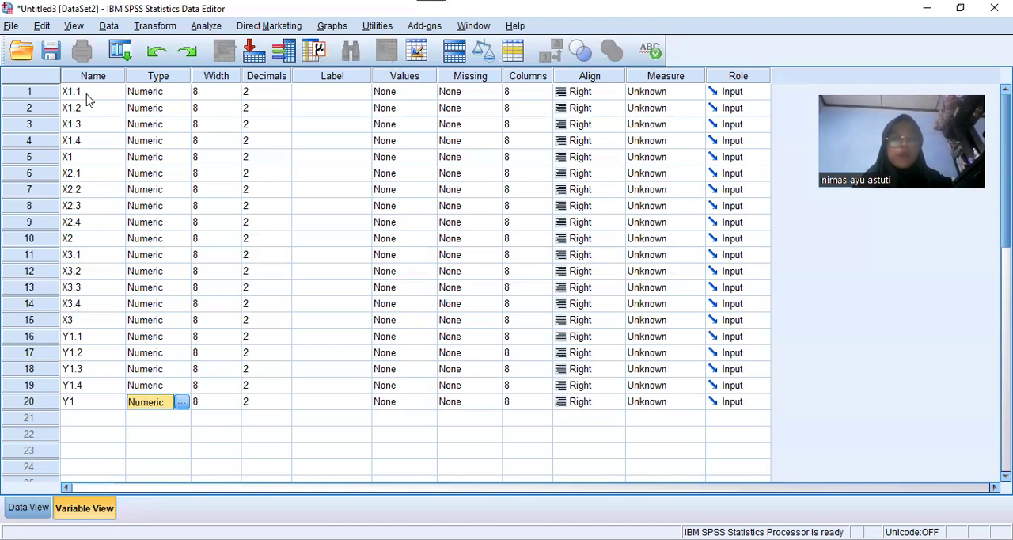
# Set the decimals to 0 for variables X1.1 through X1.4 and the total X1
pyautogui.press('Tab')
pyautogui.press('Tab')
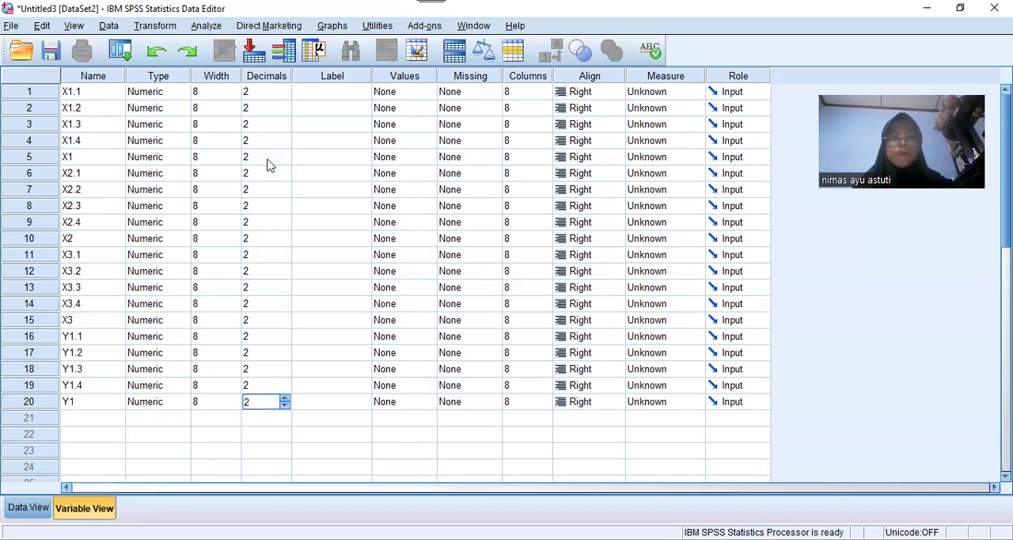
pyautogui.hotkey('ctrl', 'Up')
pyautogui.write('0')
pyautogui.press('Return')
pyautogui.write('4')
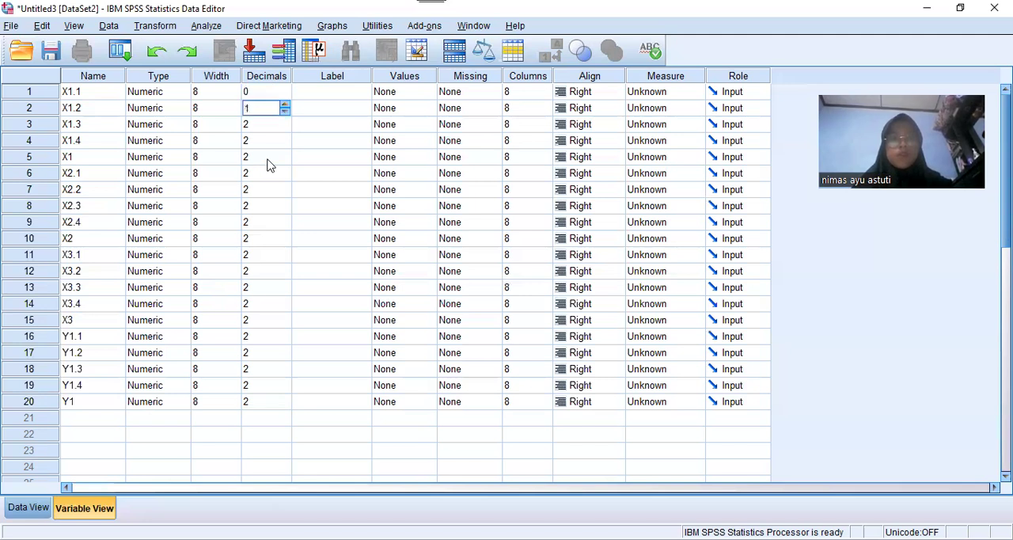
pyautogui.press('Return')
pyautogui.write('0')
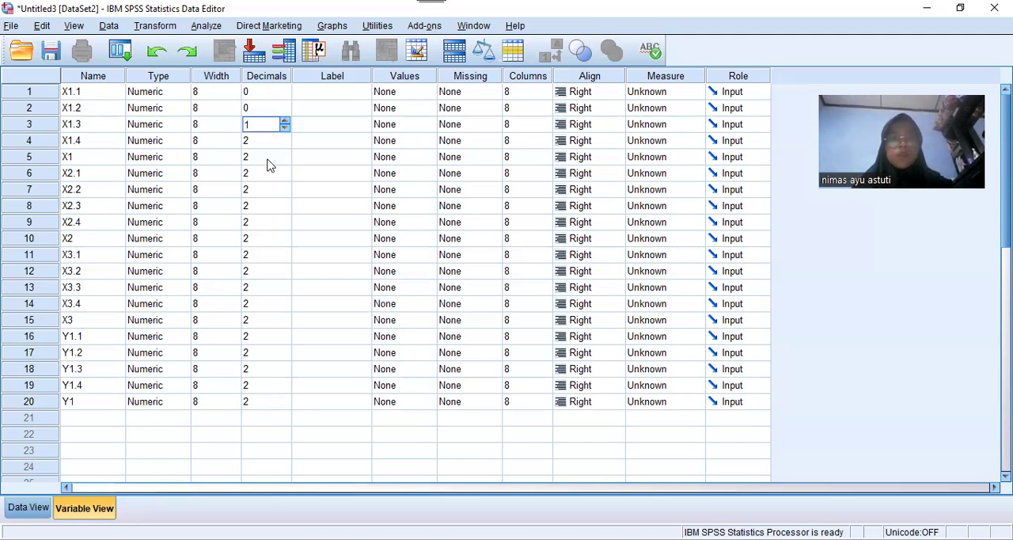
pyautogui.press('Return')
pyautogui.write('0')
pyautogui.press('Down')
pyautogui.write('0')
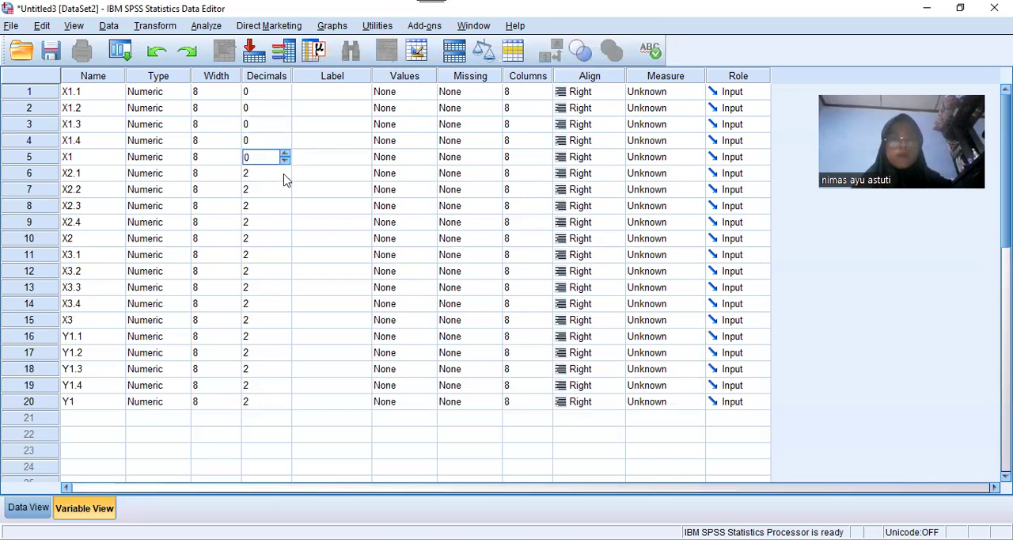
# Set the decimals to 0 for variables X2.1 through X2.4 and the total X2
pyautogui.press('Down')
pyautogui.write('0')
pyautogui.press('Down')
pyautogui.write('1')
pyautogui.press('BackSpace')
pyautogui.write('0')
pyautogui.press('Down')
pyautogui.write('0')
pyautogui.click(285, 226)
pyautogui.click(284, 227)
pyautogui.press('Down')
pyautogui.write('0')
# Set the decimals to 0 for variables X3.1 through X3.4 and the total X3
pyautogui.press('Down')
pyautogui.write('0')
pyautogui.press('Down')
pyautogui.write('0')
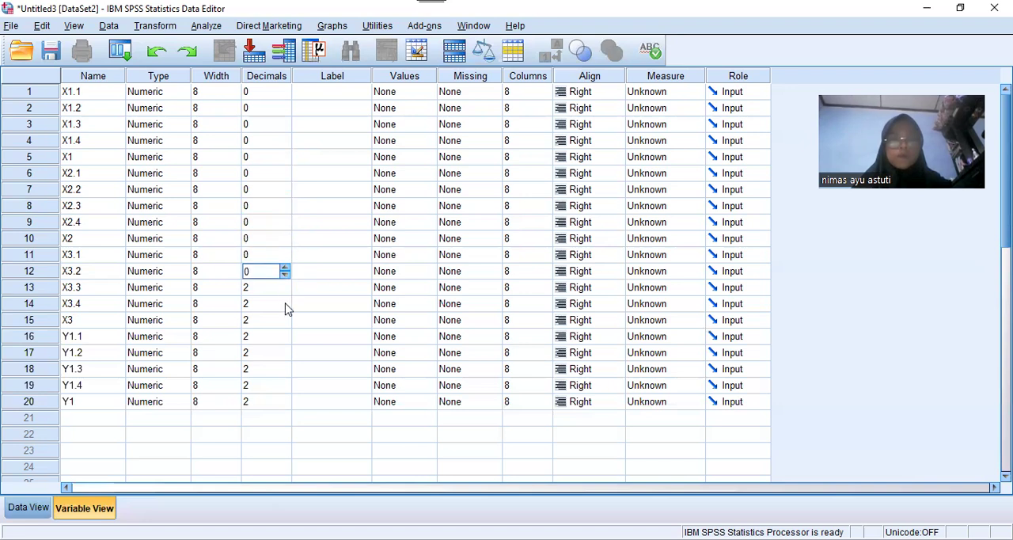
pyautogui.press('Down')
pyautogui.write('0')
pyautogui.press('Down')
pyautogui.write('0')
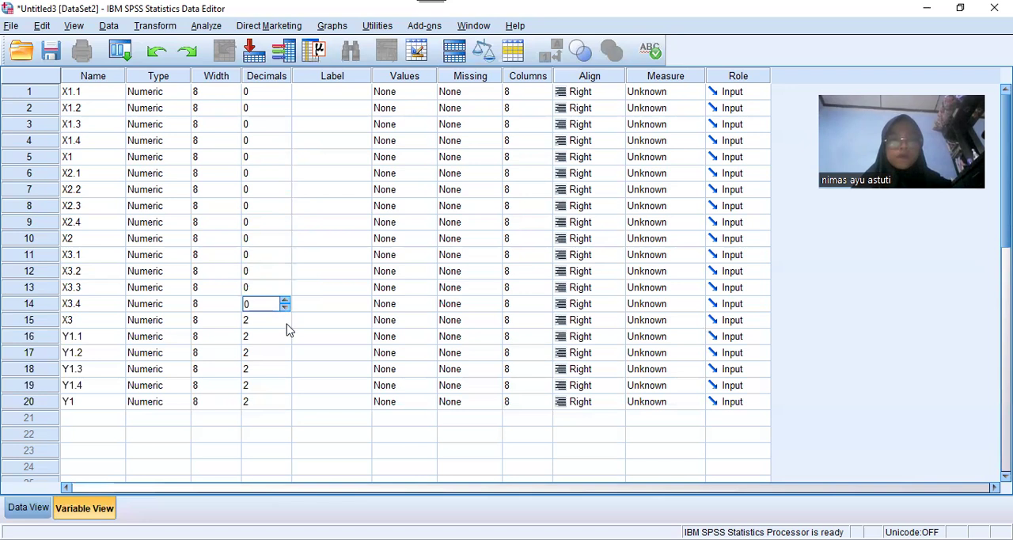
pyautogui.press('Down')
pyautogui.write('1')
# Set the decimals to 0 for variables Y1.1 through Y1.4 and the total Y1
pyautogui.tripleClick(287, 340)
pyautogui.tripleClick(285, 357)
pyautogui.tripleClick(286, 372)
pyautogui.tripleClick(285, 388)
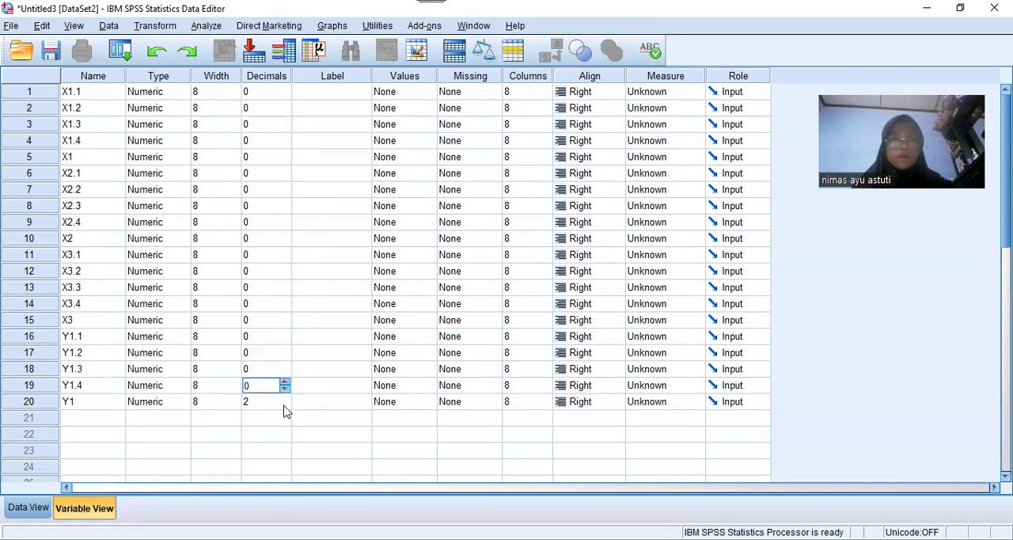
pyautogui.tripleClick(285, 405)
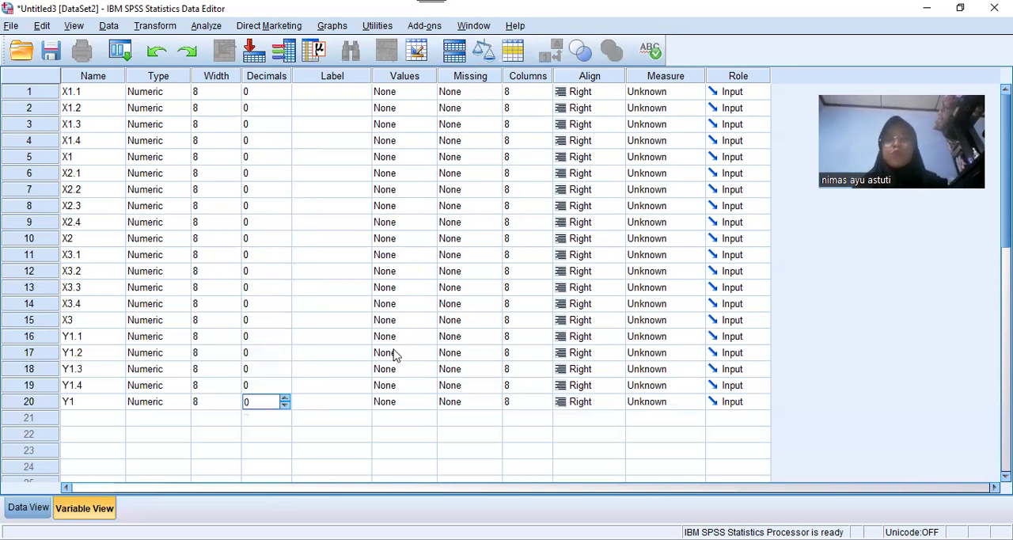
# Give the variable X1 the label TOTAL X1
pyautogui.click(335, 158)
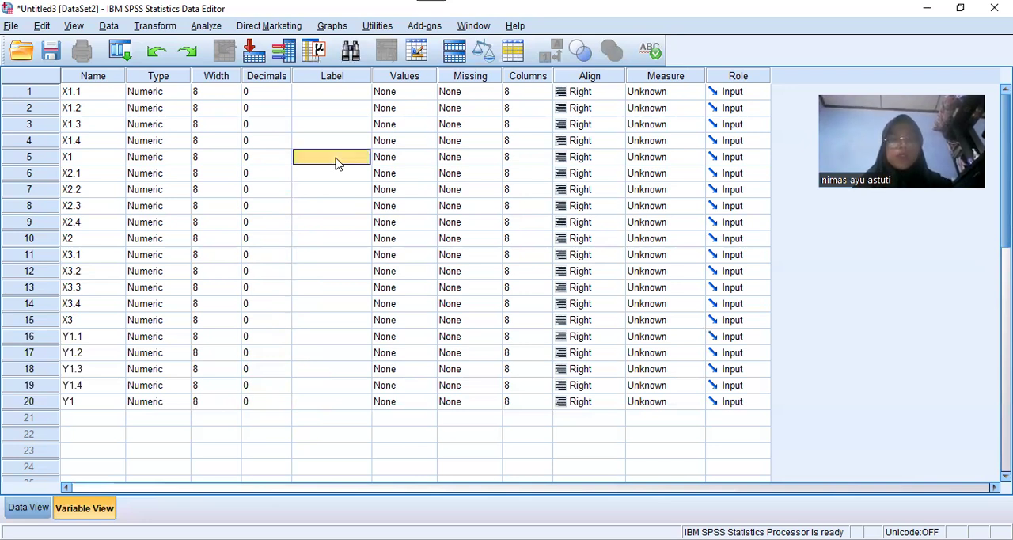
pyautogui.write('TOTAL X1')
pyautogui.press('Down')
pyautogui.press('Down')
pyautogui.press('Down')
pyautogui.press('Down')
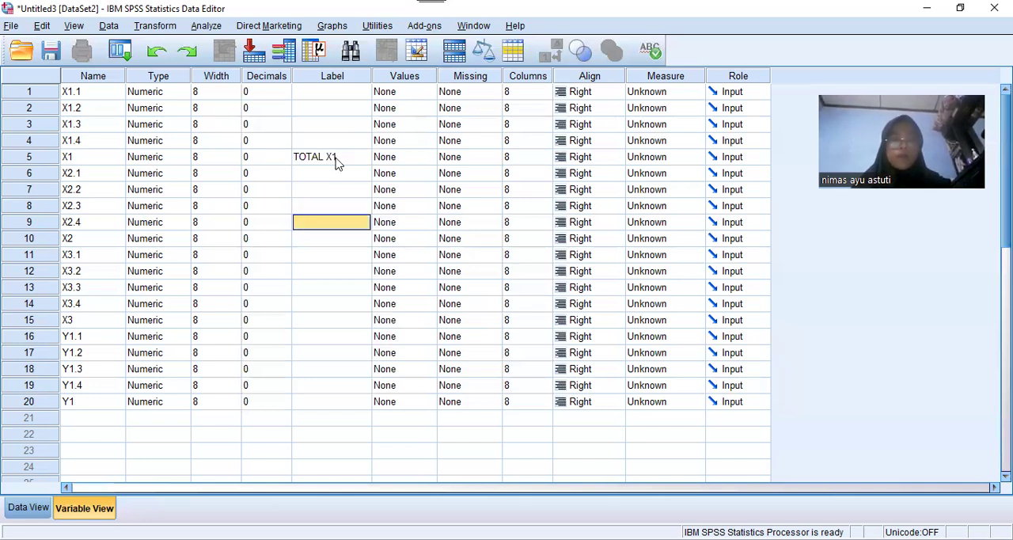
# Give the variable X2 the label TOTAL X2
pyautogui.press('Down')
pyautogui.write('TOTAL')
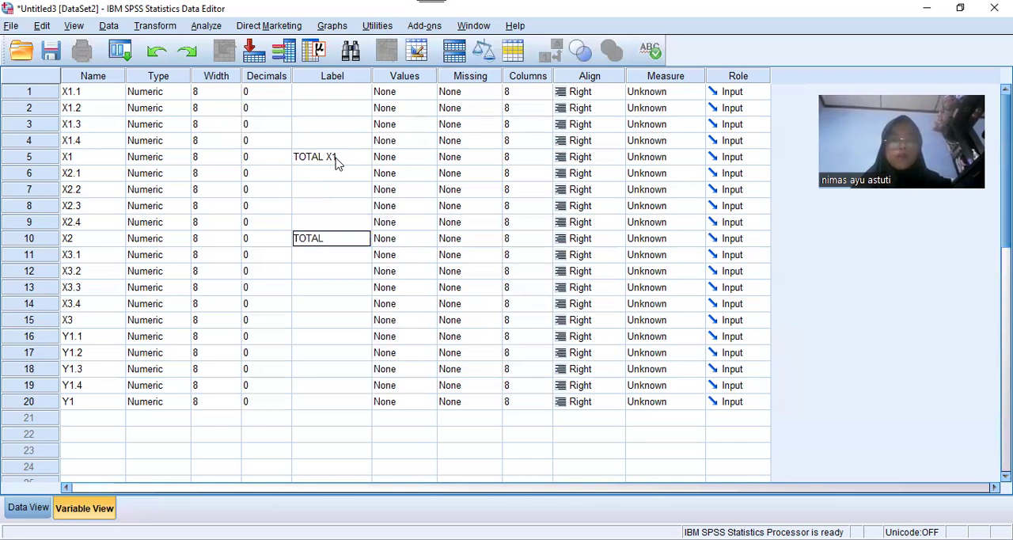
pyautogui.write(' X2')
pyautogui.press('Return')
# Give the variable X3 the label TOTAL X3
pyautogui.press('Down')
pyautogui.press('Down')
pyautogui.press('Down')
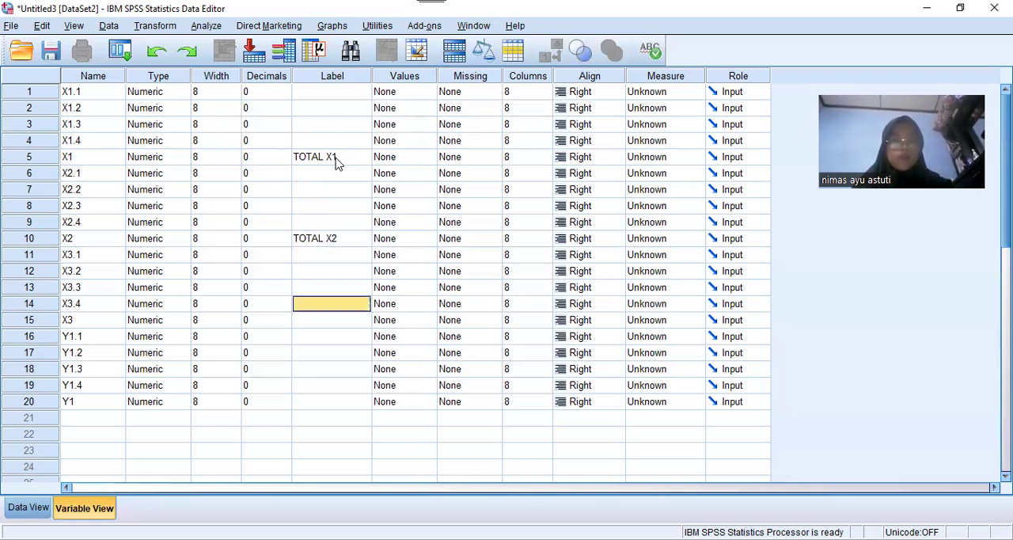
pyautogui.press('Down')
pyautogui.write('TOTAL X3')
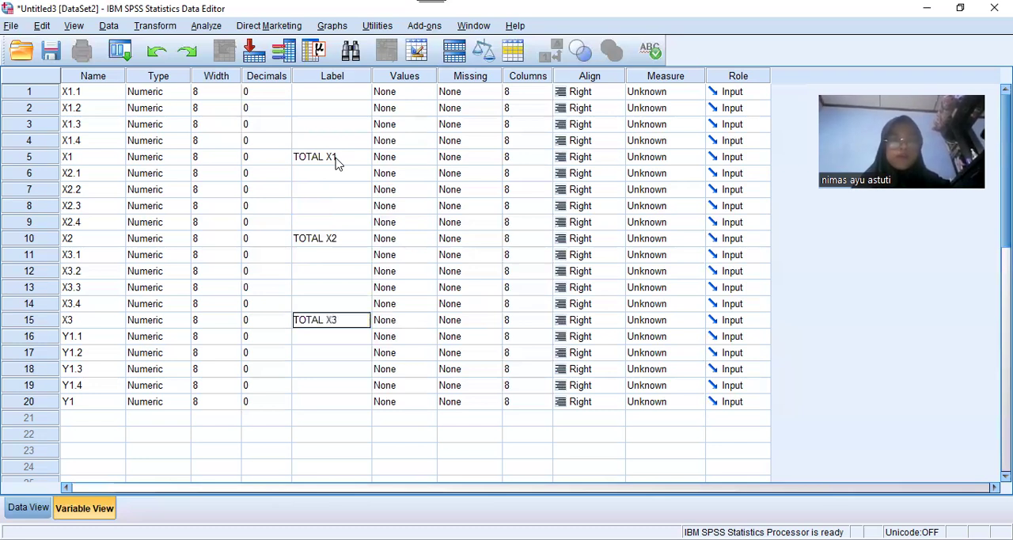
pyautogui.press('Return')
# Give the variable Y1 the label TOTAL Y1
pyautogui.press('Down')
pyautogui.press('Down')
pyautogui.press('Down')
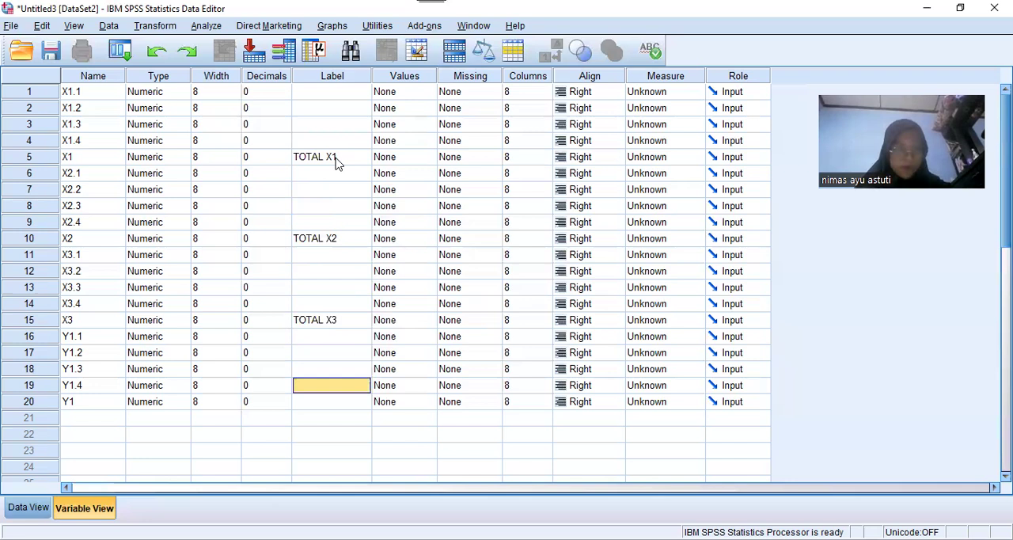
pyautogui.press('Down')
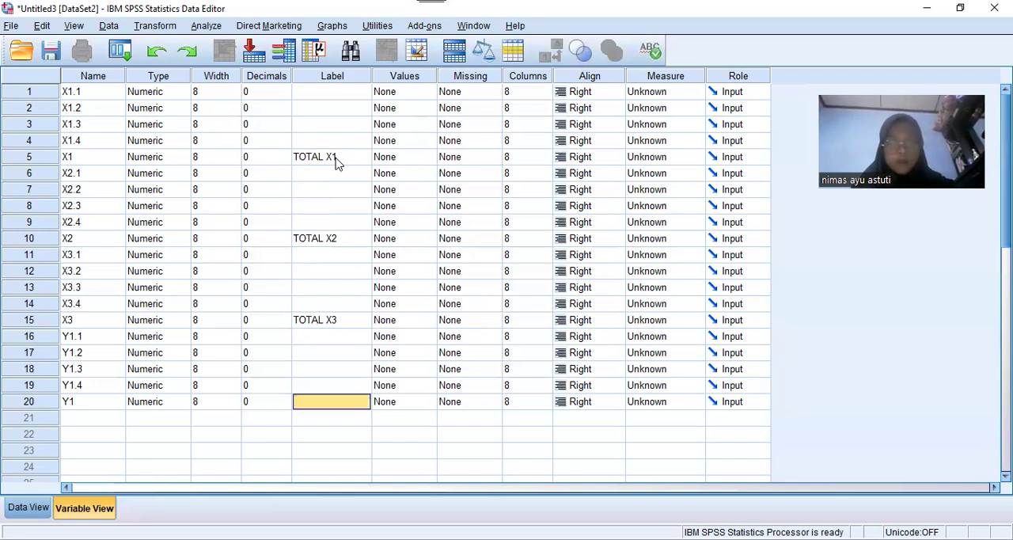
pyautogui.write('TOTAL Y1')
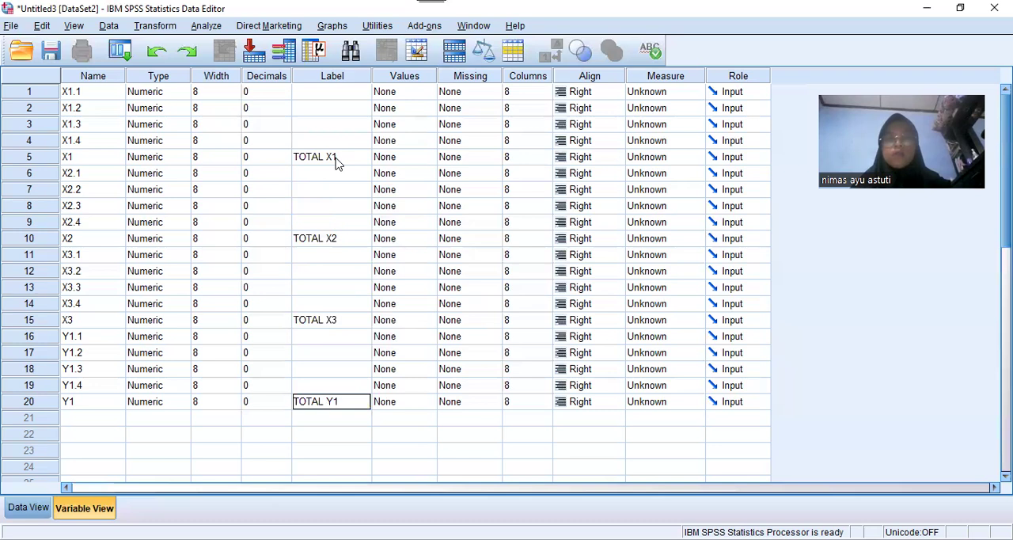
# Set the measurement level to Ordinal for variables X1.1 through X1.4 and the total X1
pyautogui.click(696, 92)
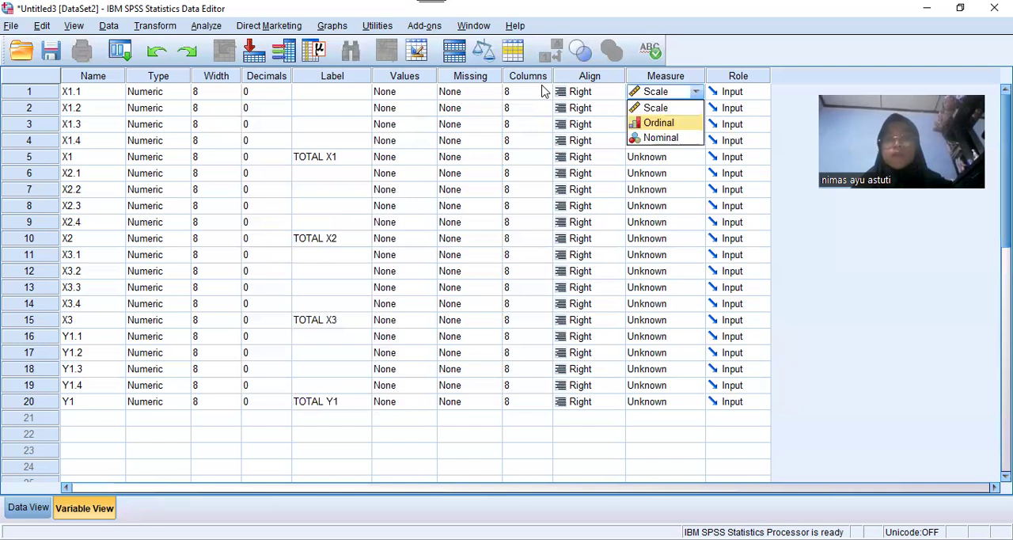
pyautogui.click(659, 123)
pyautogui.click(696, 108)
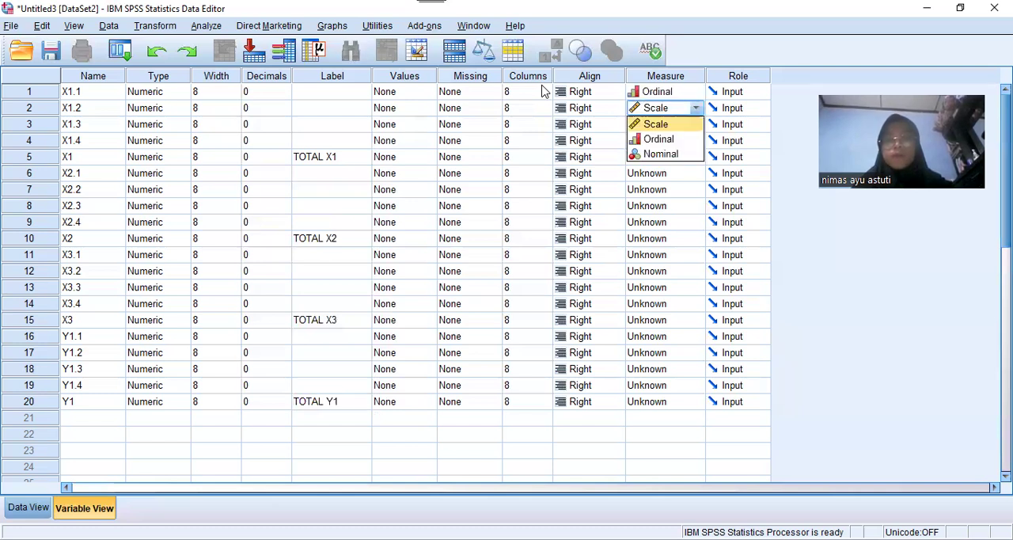
pyautogui.click(659, 139)
pyautogui.click(696, 124)
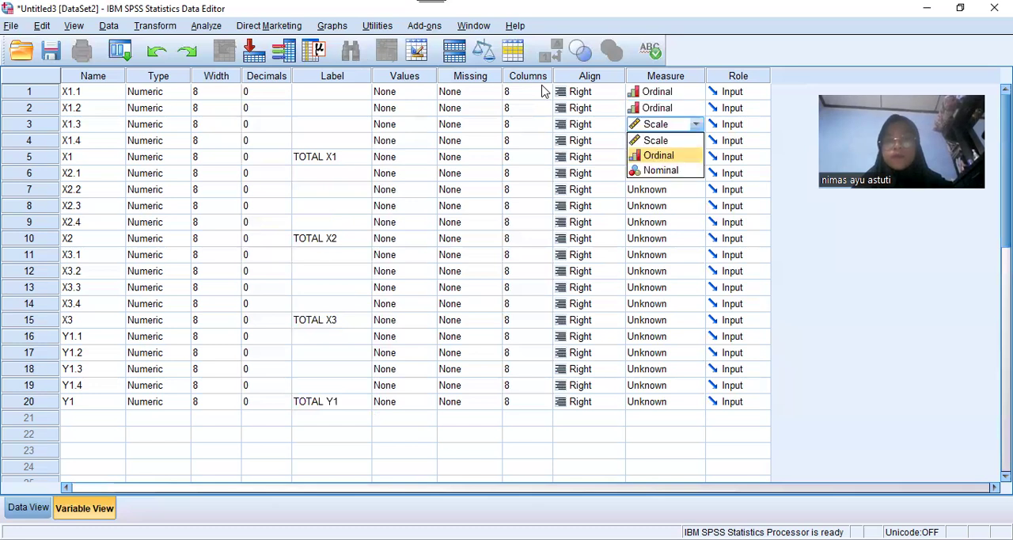
pyautogui.click(658, 156)
pyautogui.click(696, 140)
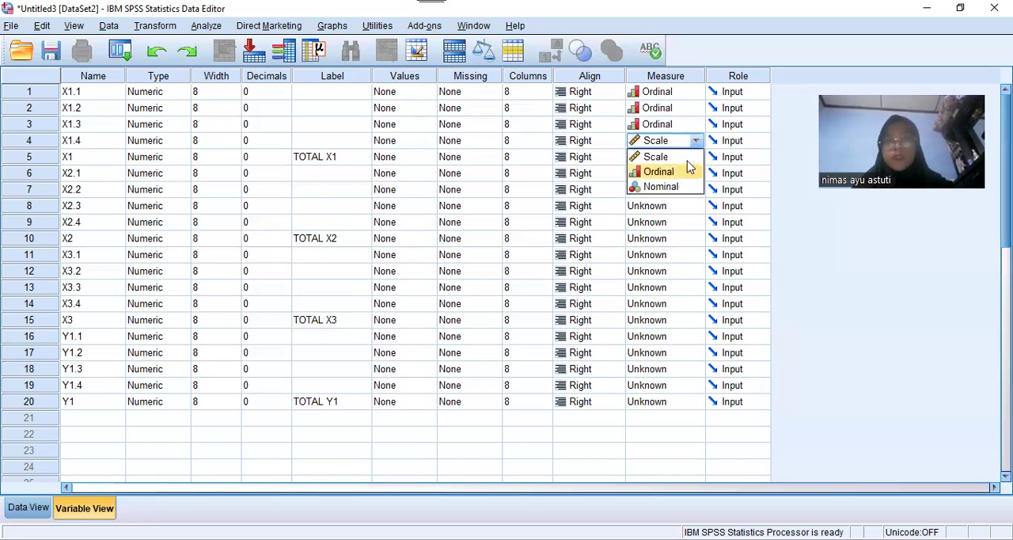
pyautogui.click(687, 171)
pyautogui.press('Down')
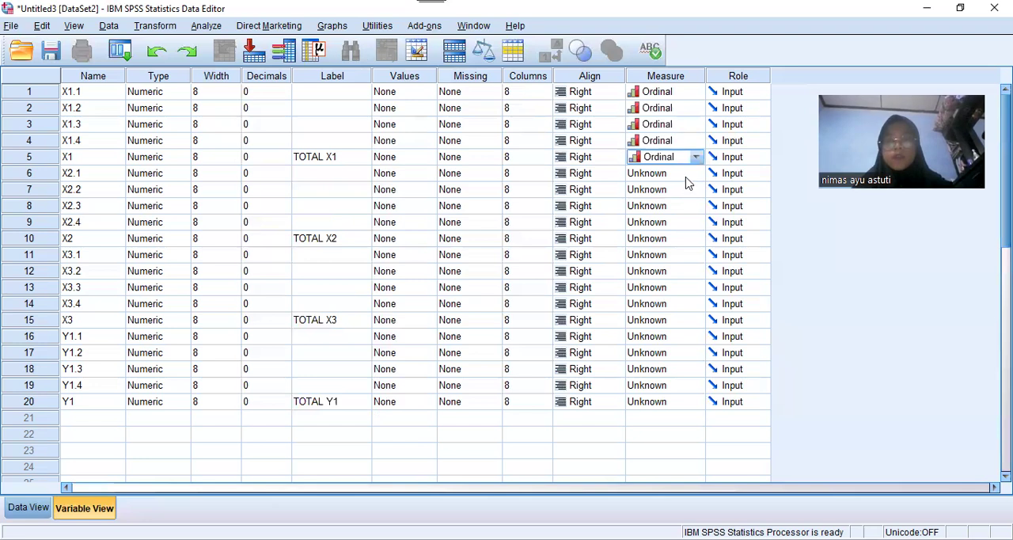
# Set the measurement level to Ordinal for variables X2.1 through X2.4 and the total X2
pyautogui.click(689, 173)
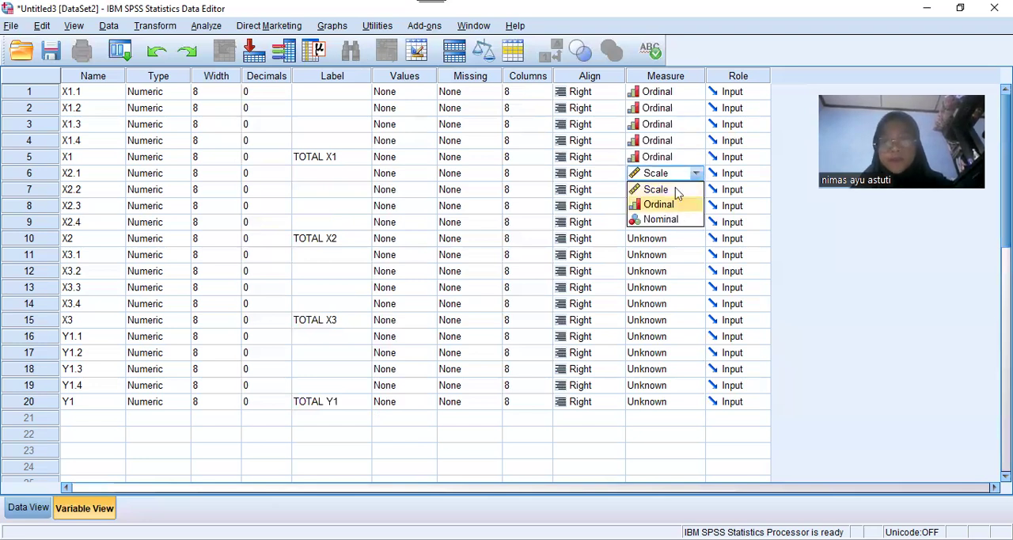
pyautogui.click(672, 204)
pyautogui.click(673, 190)
pyautogui.click(673, 219)
pyautogui.click(672, 210)
pyautogui.click(672, 232)
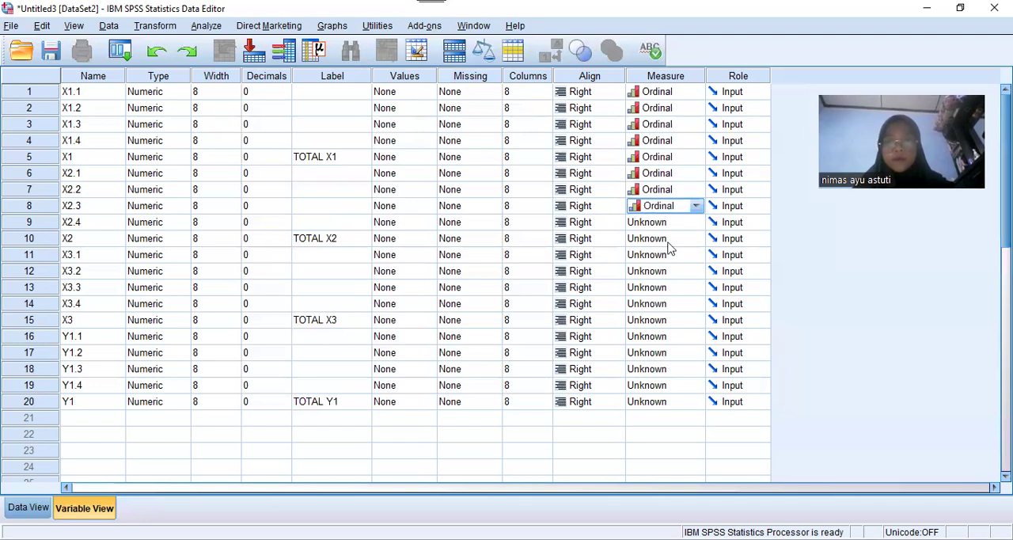
pyautogui.click(672, 224)
pyautogui.click(672, 253)
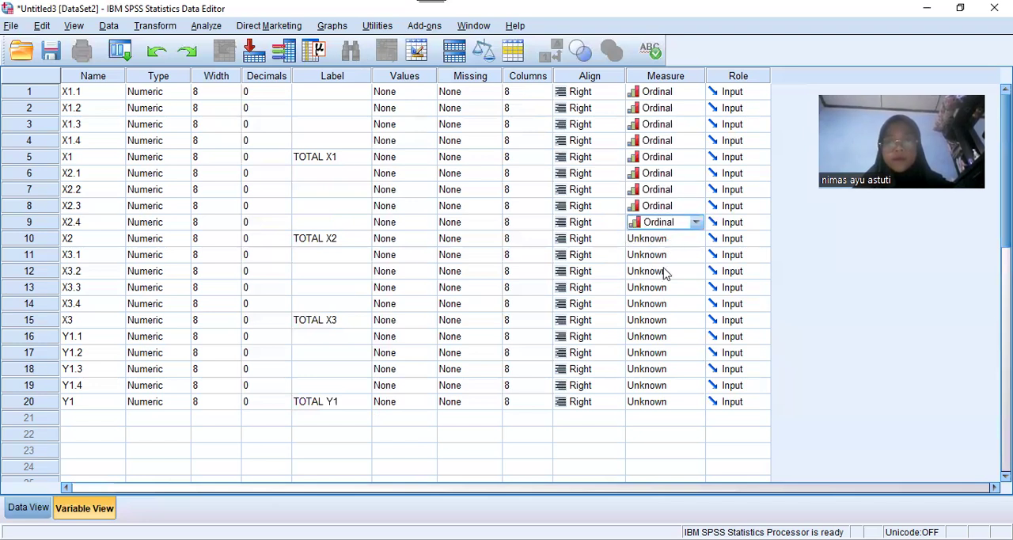
pyautogui.click(671, 238)
pyautogui.click(666, 270)
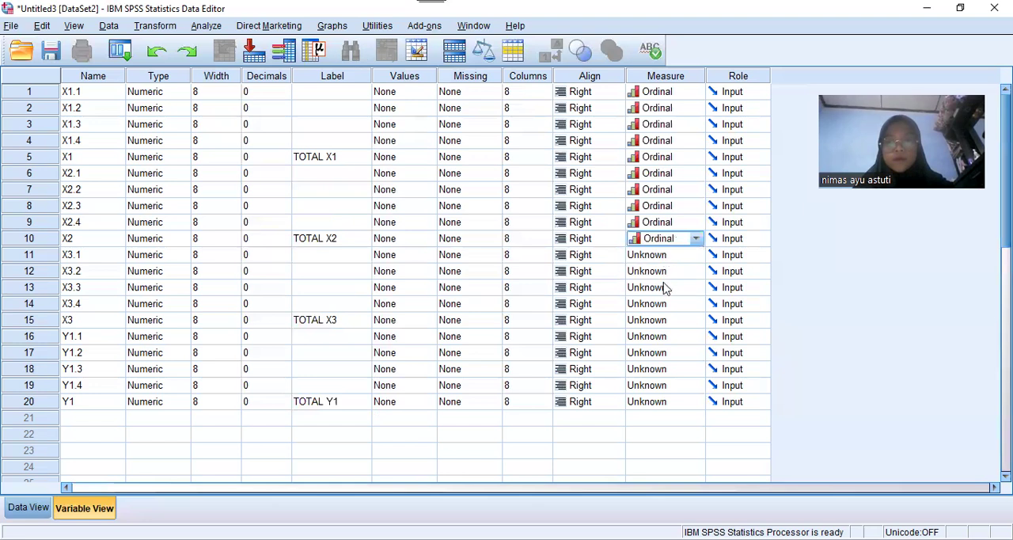
# Set the measurement level to Ordinal for variables X3.1, X3.2 and X3.3
pyautogui.click(671, 254)
pyautogui.click(667, 284)
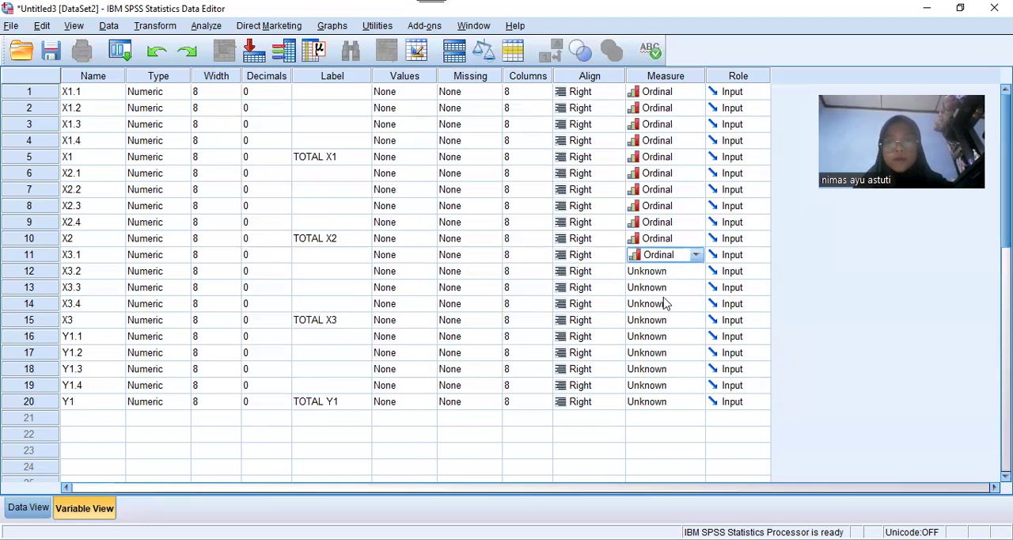
pyautogui.click(672, 271)
pyautogui.click(665, 303)
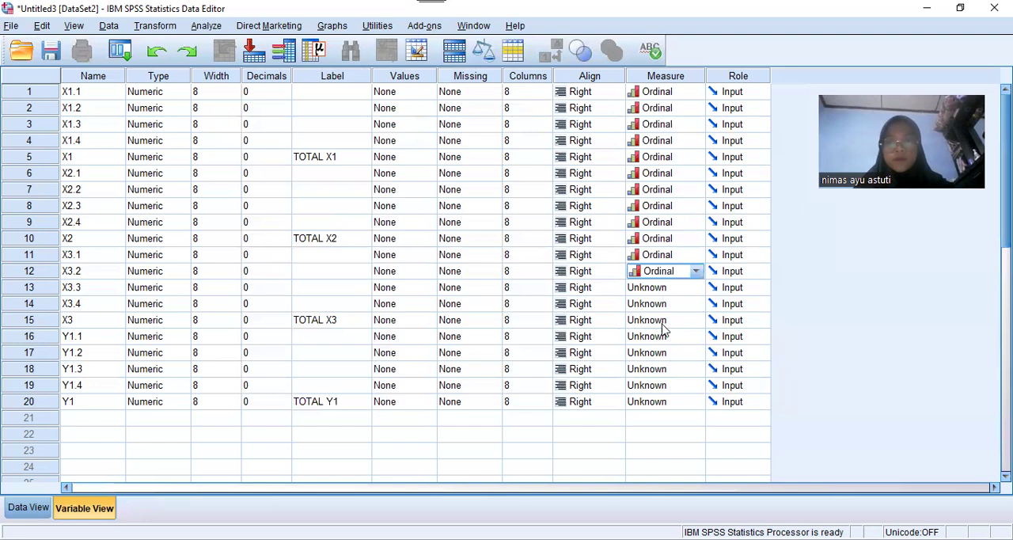
pyautogui.click(668, 288)
pyautogui.click(663, 320)
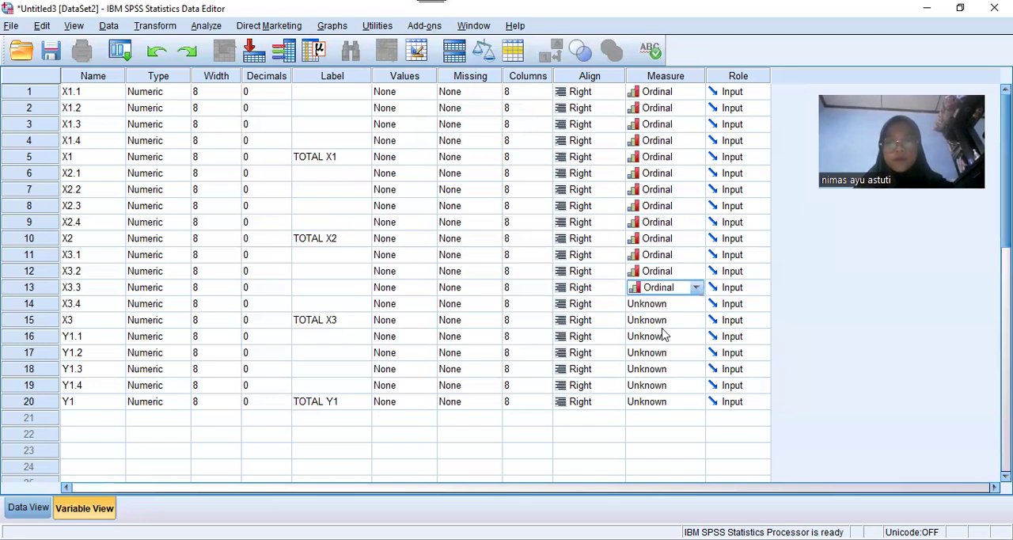
# Set the measurement level to Ordinal for variable X3.4 and the total X3
pyautogui.click(669, 303)
pyautogui.click(661, 335)
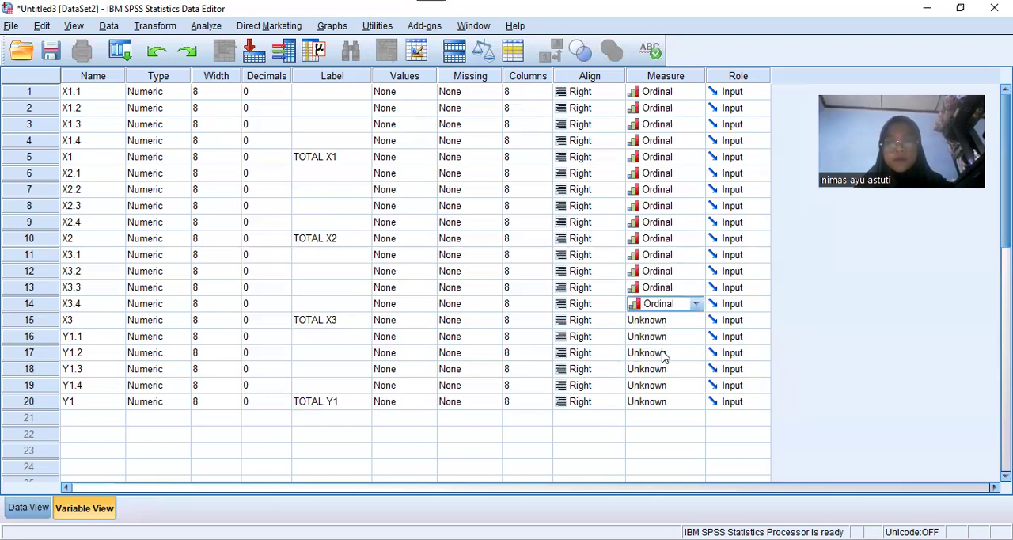
pyautogui.click(664, 319)
pyautogui.click(661, 351)
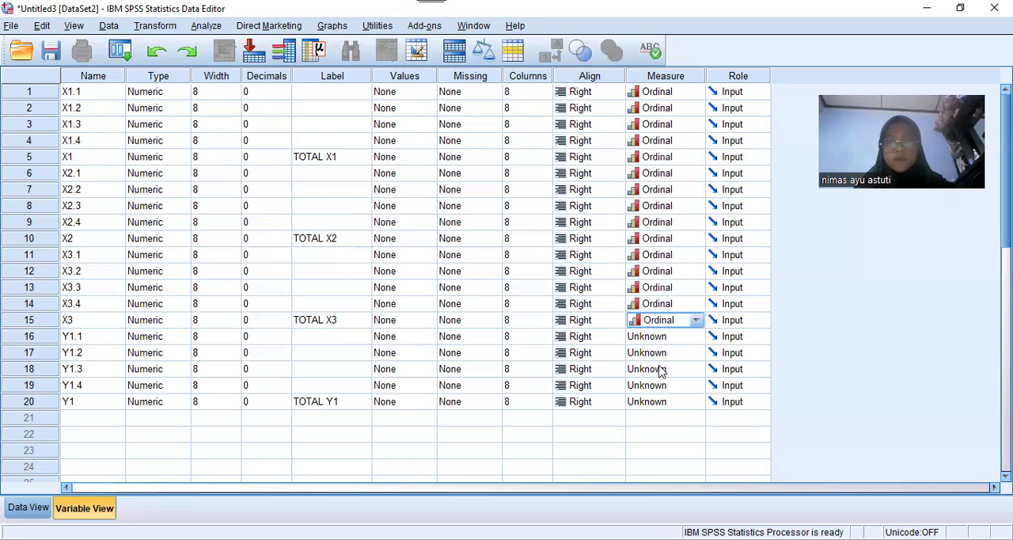
# Set the measurement level to Ordinal for variables Y1.1 through Y1.4 and the total Y1
pyautogui.click(663, 336)
pyautogui.click(661, 366)
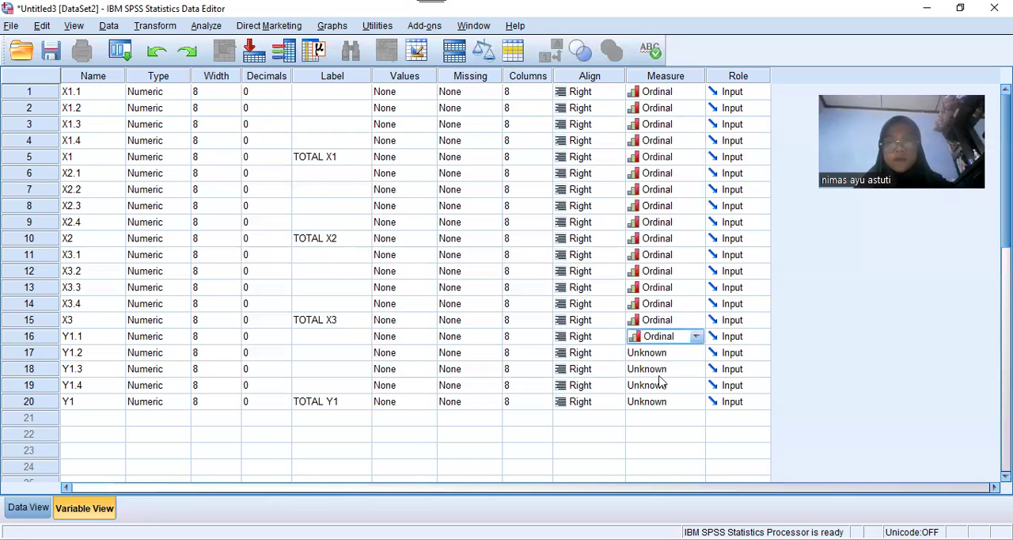
pyautogui.click(661, 356)
pyautogui.click(660, 380)
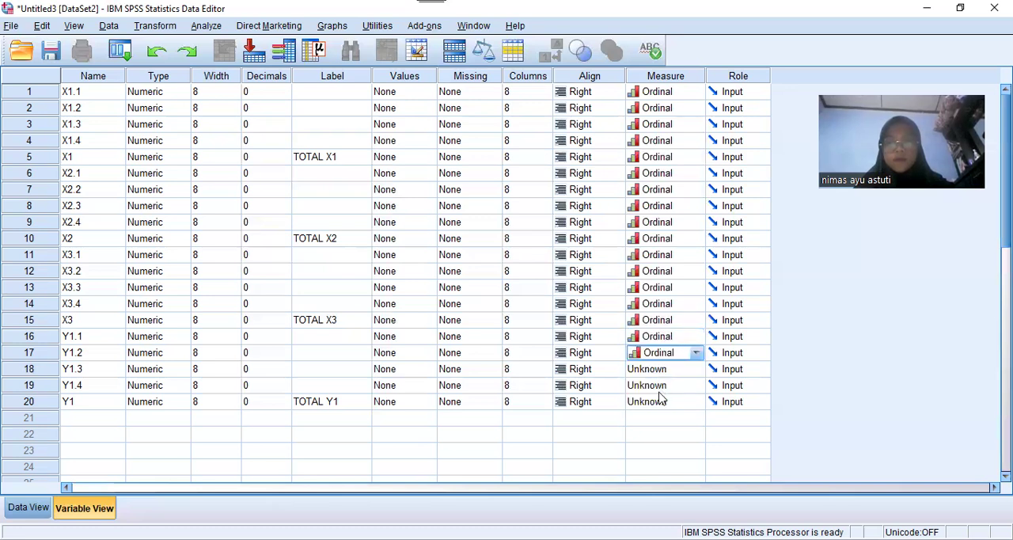
pyautogui.click(661, 369)
pyautogui.click(660, 400)
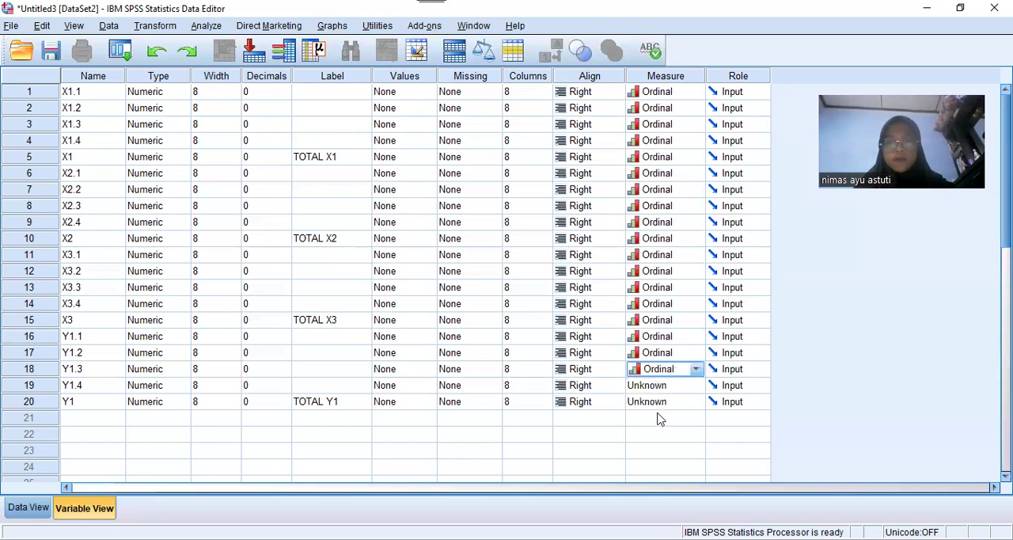
pyautogui.click(661, 386)
pyautogui.click(659, 416)
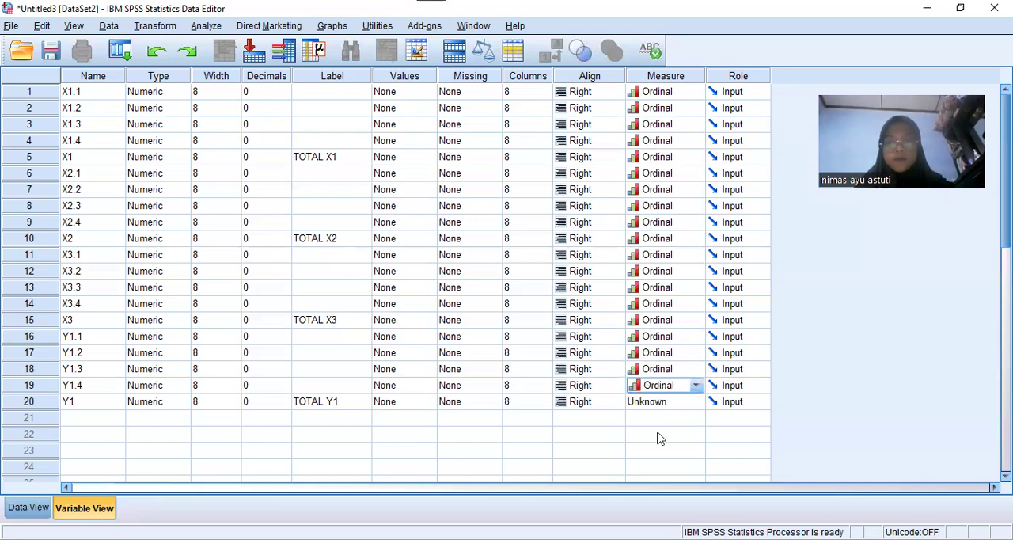
pyautogui.click(660, 401)
pyautogui.click(659, 433)
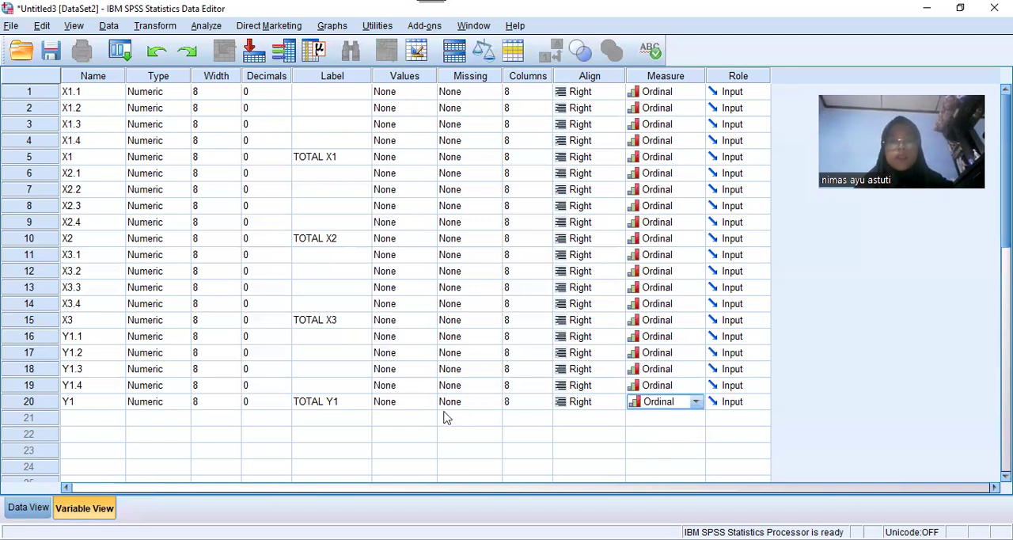
pyautogui.click(447, 417)
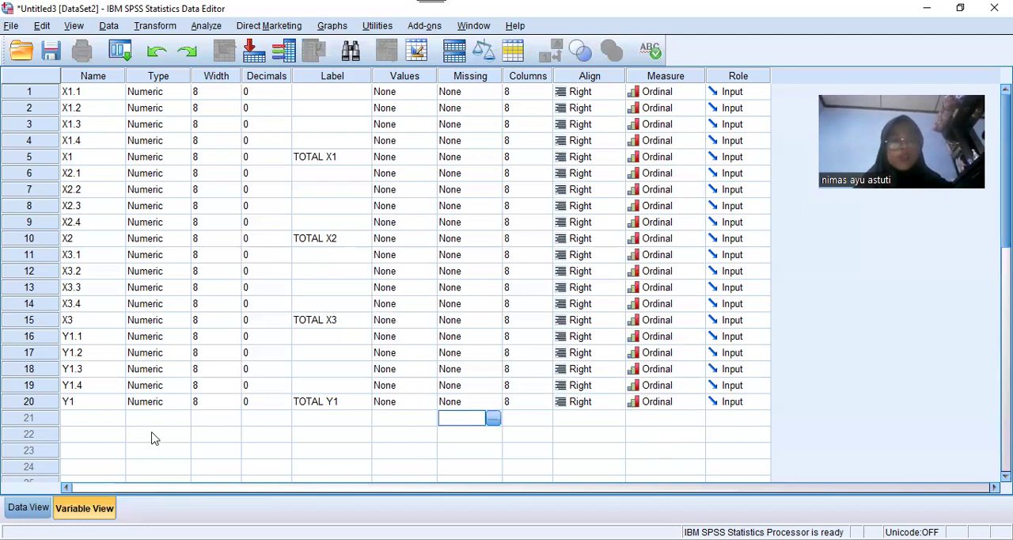
# Show the empty data grid, switch to the Data Kuisioner workbook in Excel and copy the response range B3:U53, excluding the respondent numbers
pyautogui.click(29, 507)
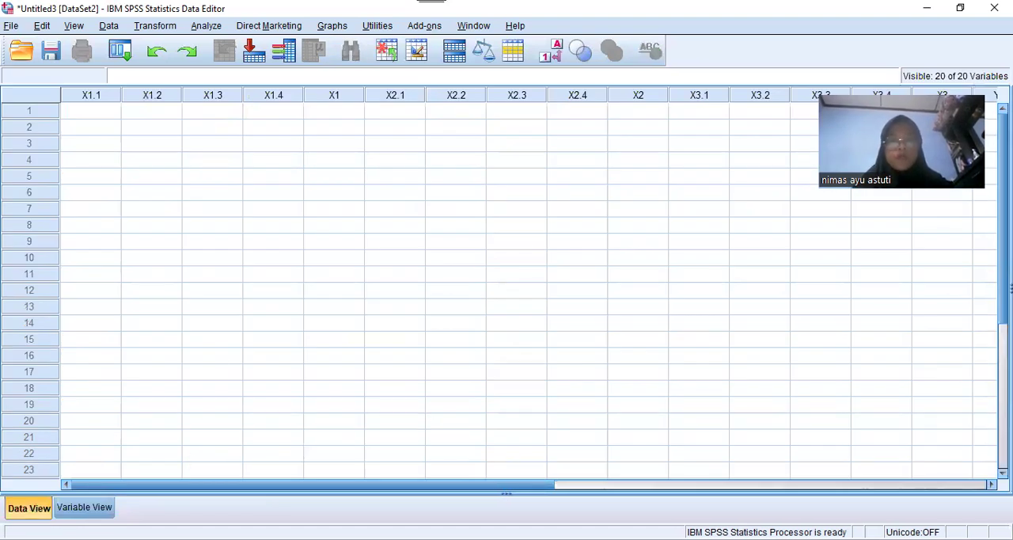
pyautogui.hotkey('alt', 'Tab')
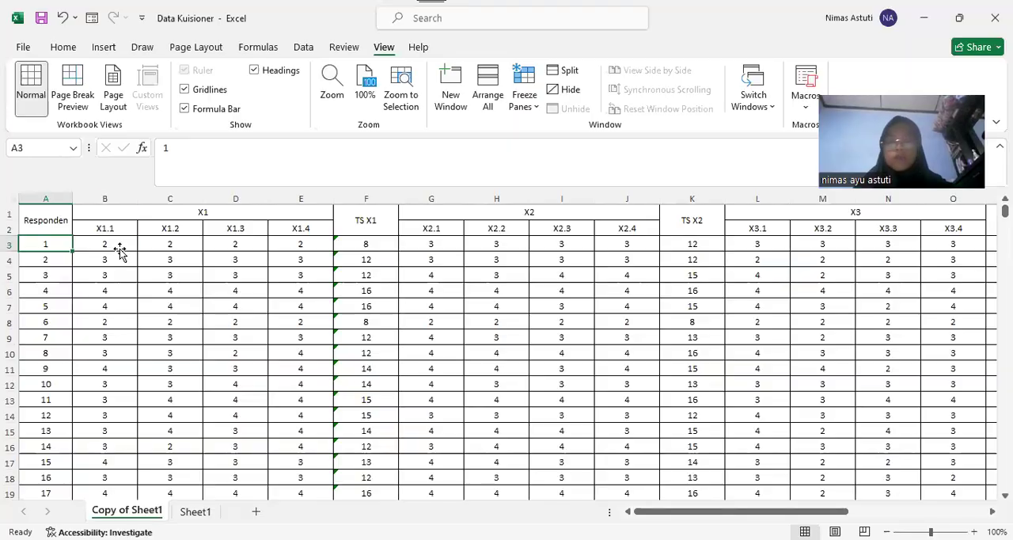
pyautogui.click(119, 251)
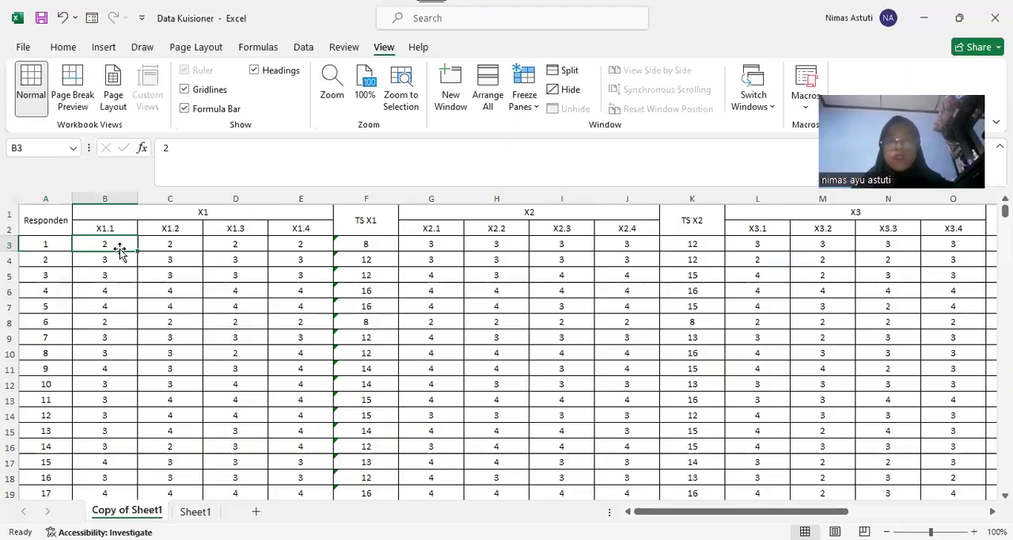
pyautogui.hotkey('shift', 'Right')
pyautogui.hotkey('shift', 'Right')
pyautogui.hotkey('shift', 'Right')
pyautogui.hotkey('shift', 'Right')
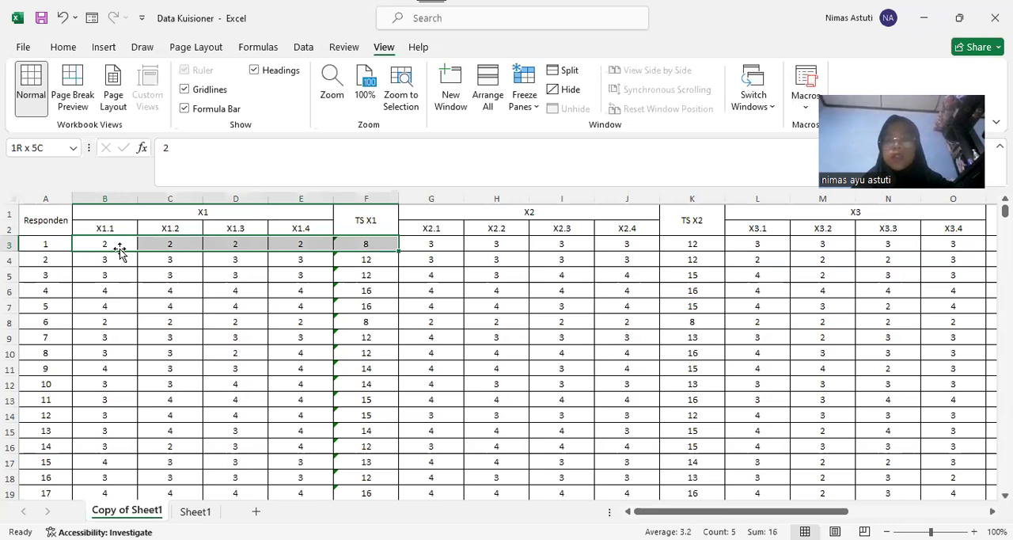
pyautogui.hotkey('ctrl', 'shift', 'Right')
pyautogui.hotkey('shift', 'Right')
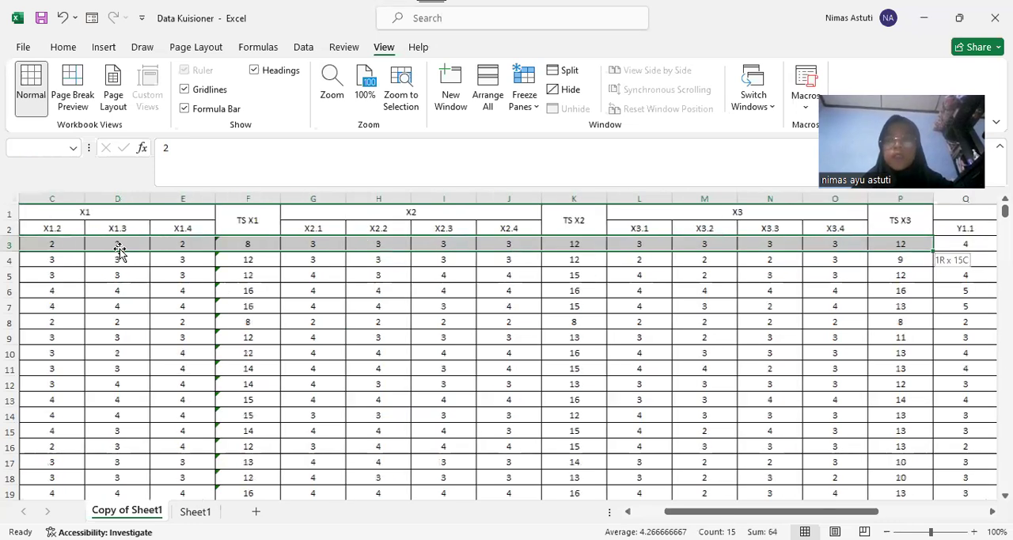
pyautogui.hotkey('ctrl', 'shift', 'Right')
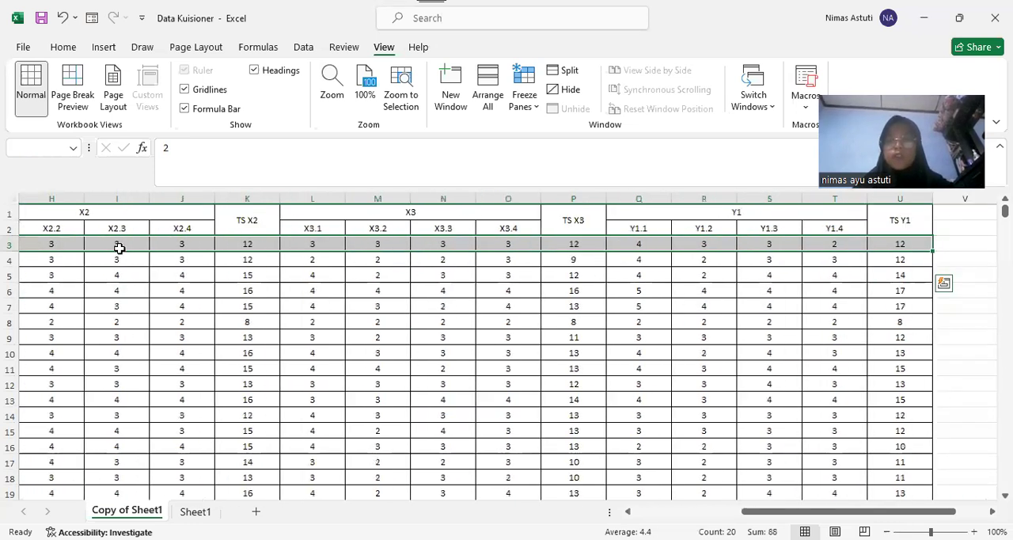
pyautogui.hotkey('shift', 'Down')
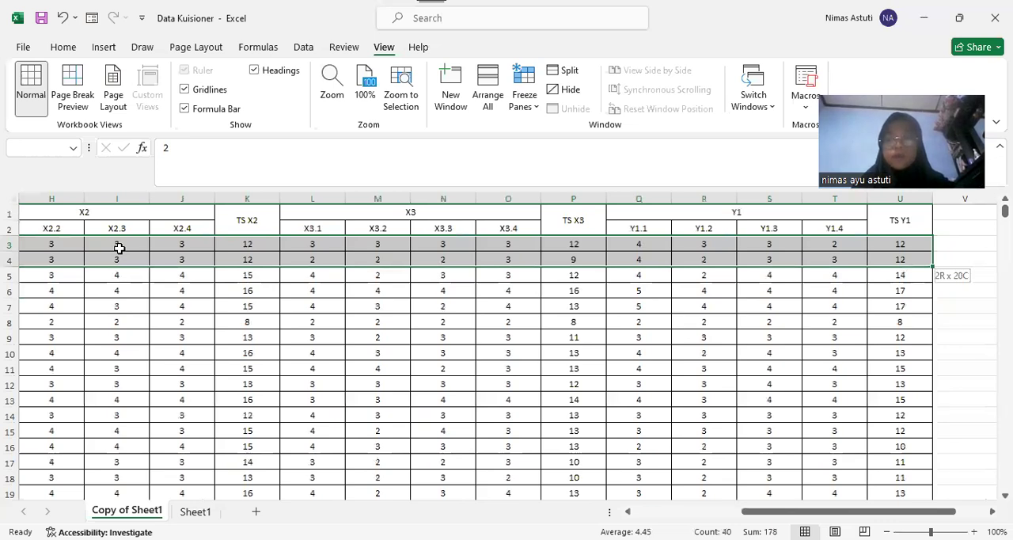
pyautogui.hotkey('ctrl', 'shift', 'Down')
pyautogui.hotkey('shift', 'Down')
pyautogui.hotkey('shift', 'Down')
pyautogui.hotkey('shift', 'Down')
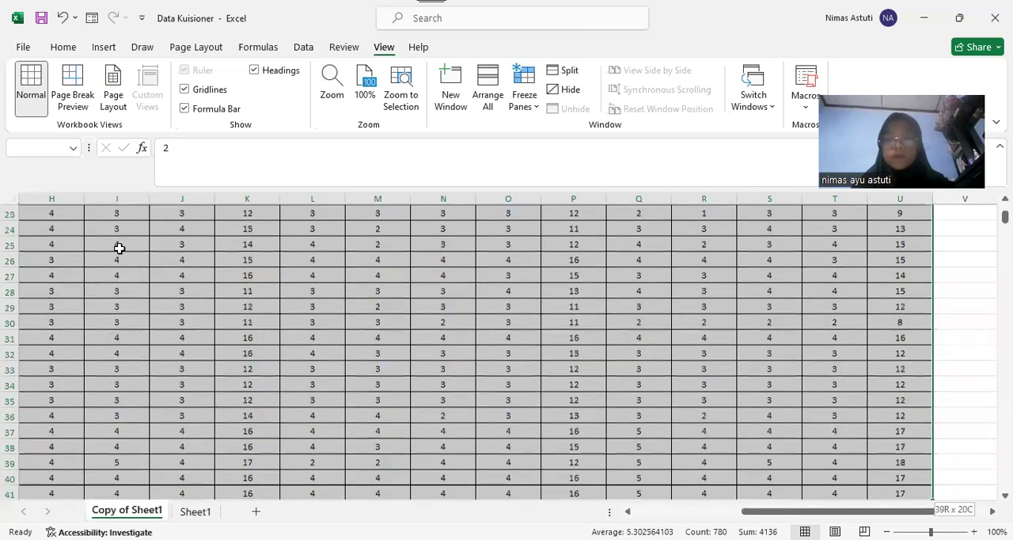
pyautogui.hotkey('shift', 'Down')
pyautogui.hotkey('shift', 'Down')
pyautogui.hotkey('shift', 'Down')
pyautogui.hotkey('shift', 'Down')
pyautogui.hotkey('shift', 'Down')
pyautogui.hotkey('shift', 'Down')
pyautogui.hotkey('shift', 'Down')
pyautogui.hotkey('shift', 'Down')
pyautogui.hotkey('shift', 'Down')
pyautogui.hotkey('shift', 'Down')
pyautogui.hotkey('shift', 'Down')
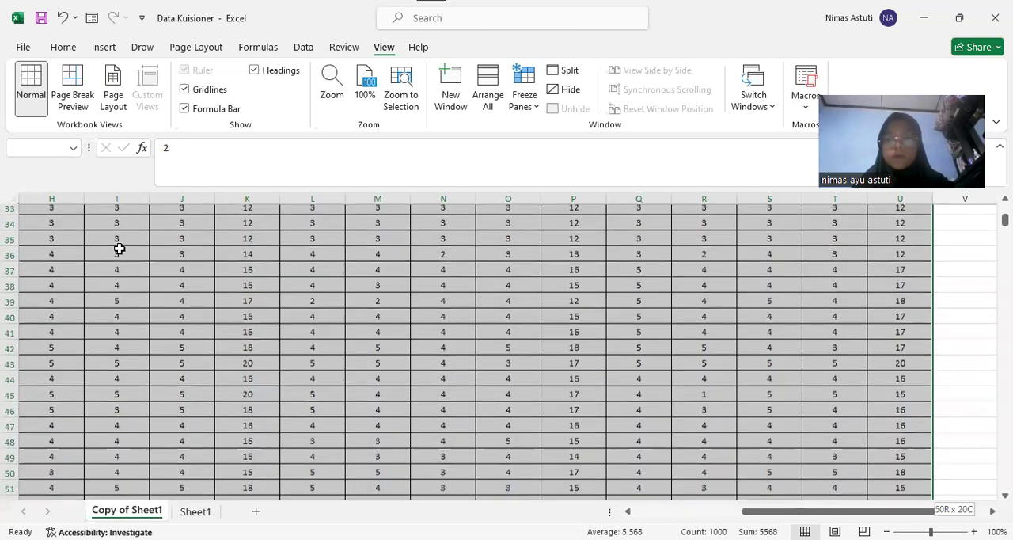
pyautogui.hotkey('shift', 'Down')
pyautogui.hotkey('shift', 'Down')
pyautogui.hotkey('shift', 'Down')
pyautogui.hotkey('shift', 'Down')
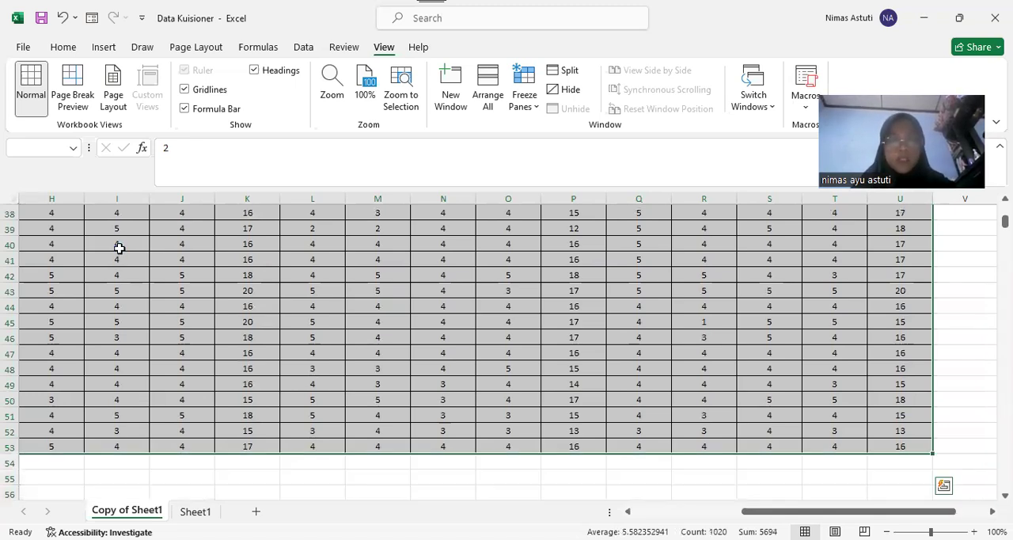
pyautogui.hotkey('ctrl', 'c')
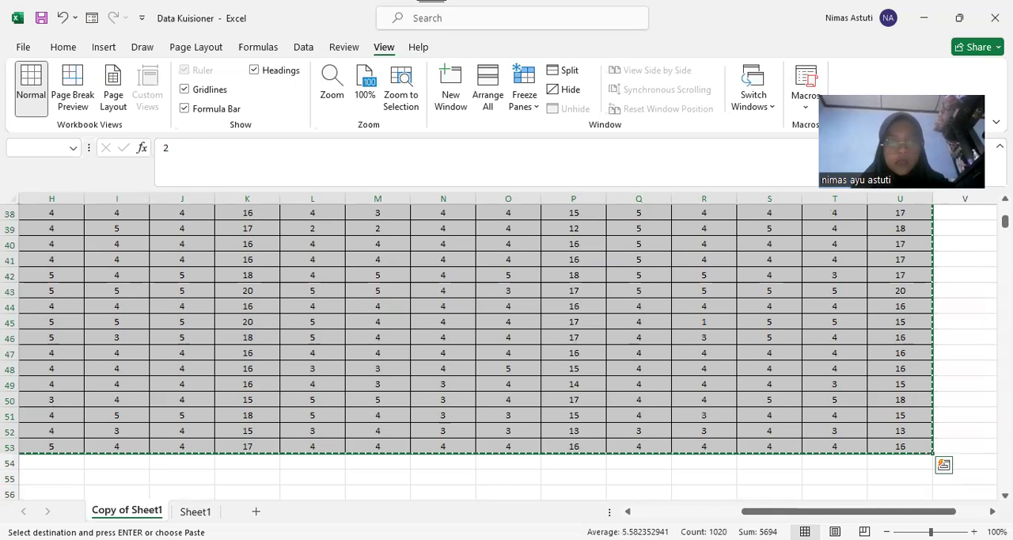
# Switch back to the SPSS Data Editor and paste the copied responses starting at row 1 of X1.1
pyautogui.hotkey('alt', 'Tab')
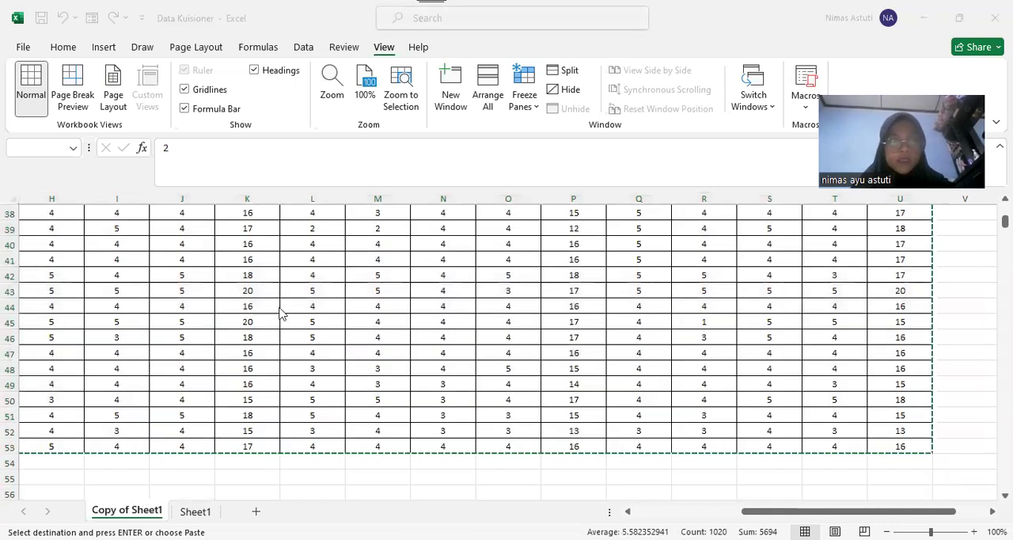
pyautogui.hotkey('alt', 'Tab')
pyautogui.click(88, 114)
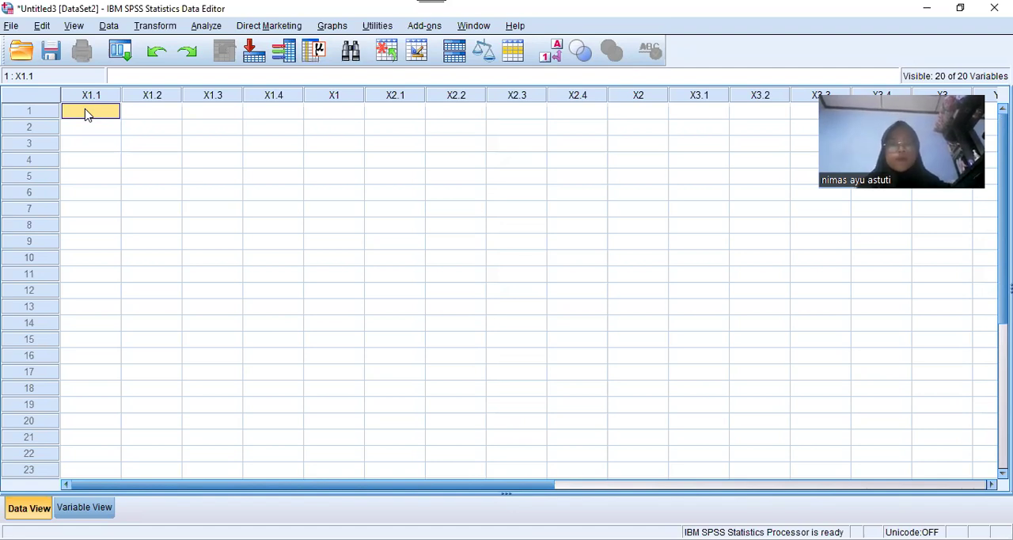
pyautogui.hotkey('ctrl', 'v')
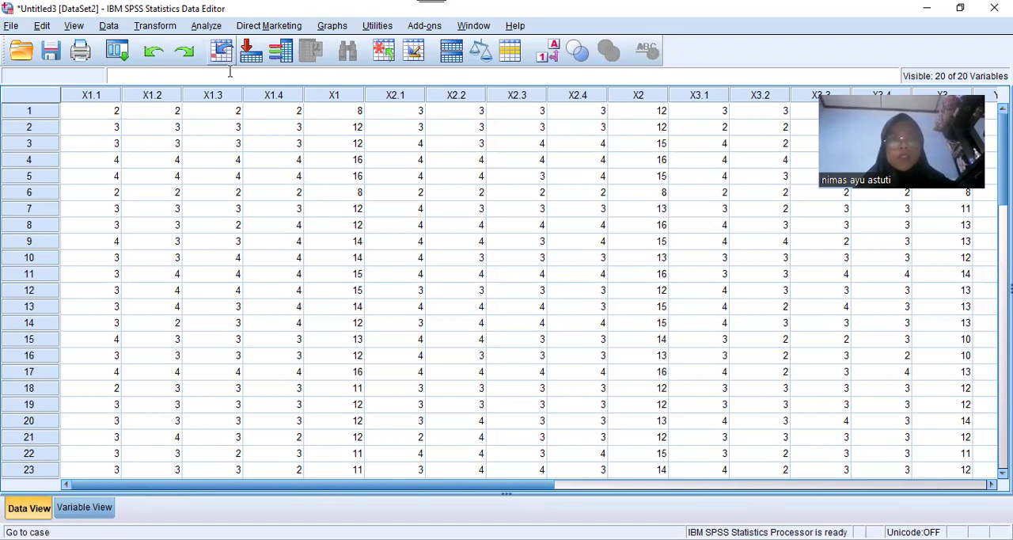
# Run a two-tailed Pearson bivariate correlation on X1.1, X1.2, X1.3, X1.4 and TOTAL X1
pyautogui.click(207, 26)
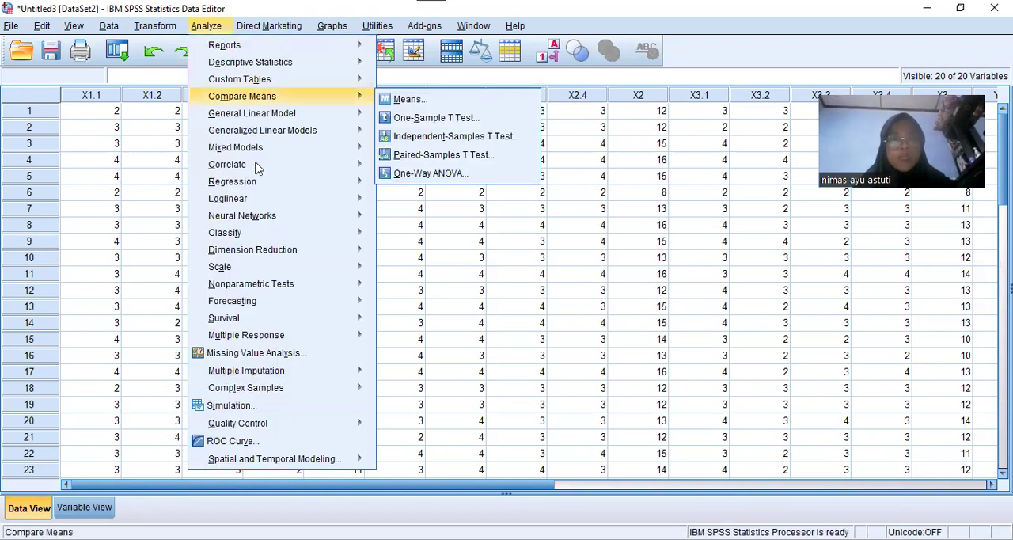
pyautogui.moveTo(369, 165)
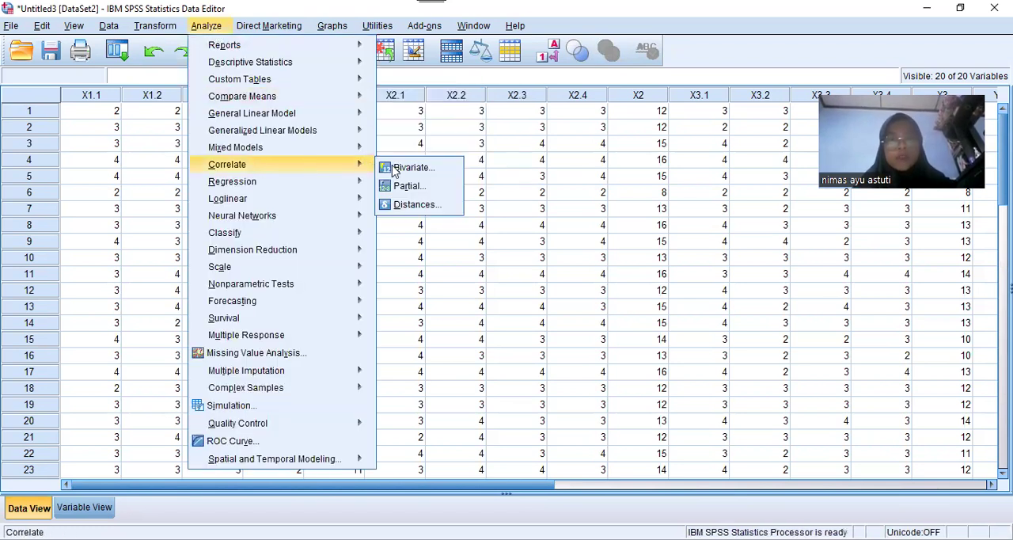
pyautogui.click(394, 168)
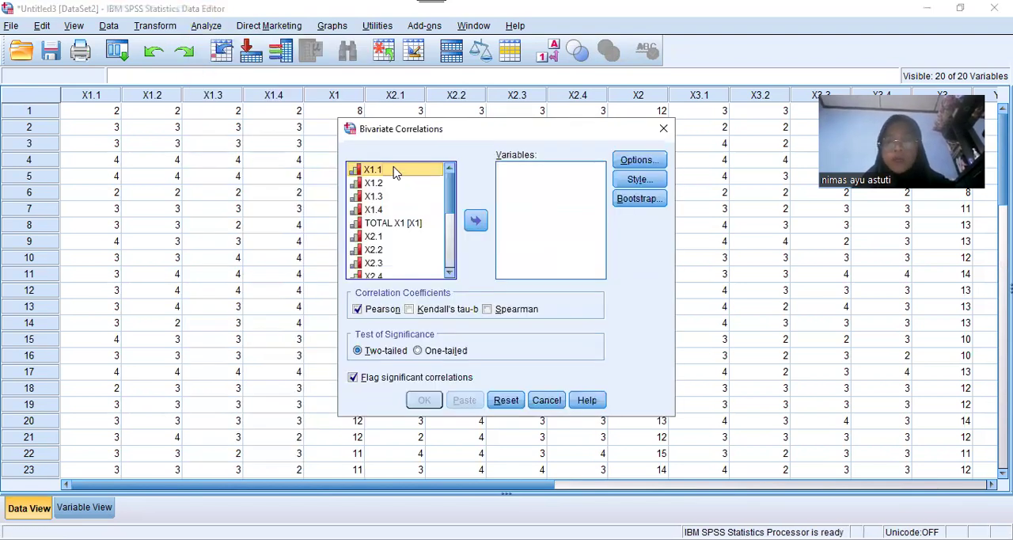
pyautogui.hotkey('shift', 'Down')
pyautogui.hotkey('shift', 'Down')
pyautogui.hotkey('shift', 'Down')
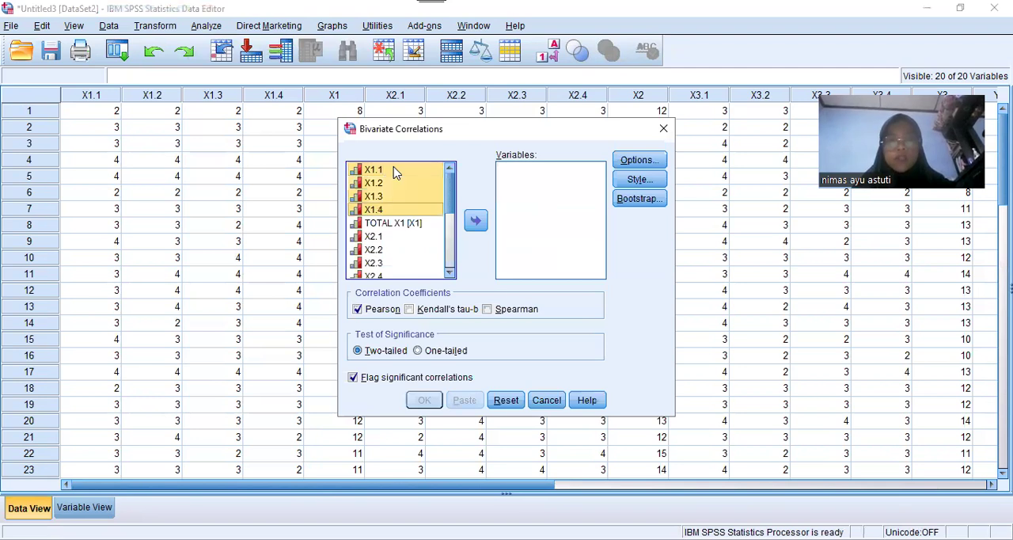
pyautogui.hotkey('shift', 'Down')
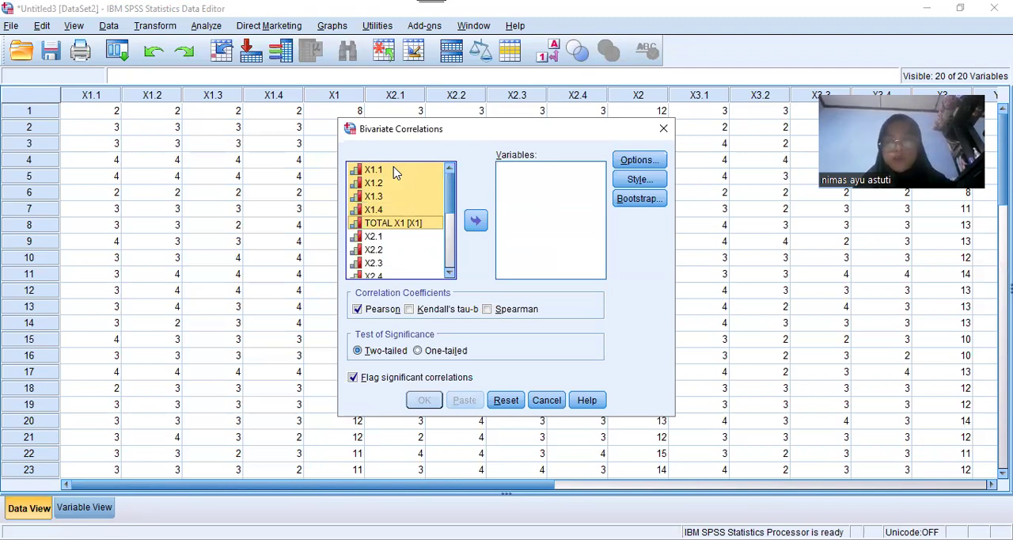
pyautogui.click(476, 223)
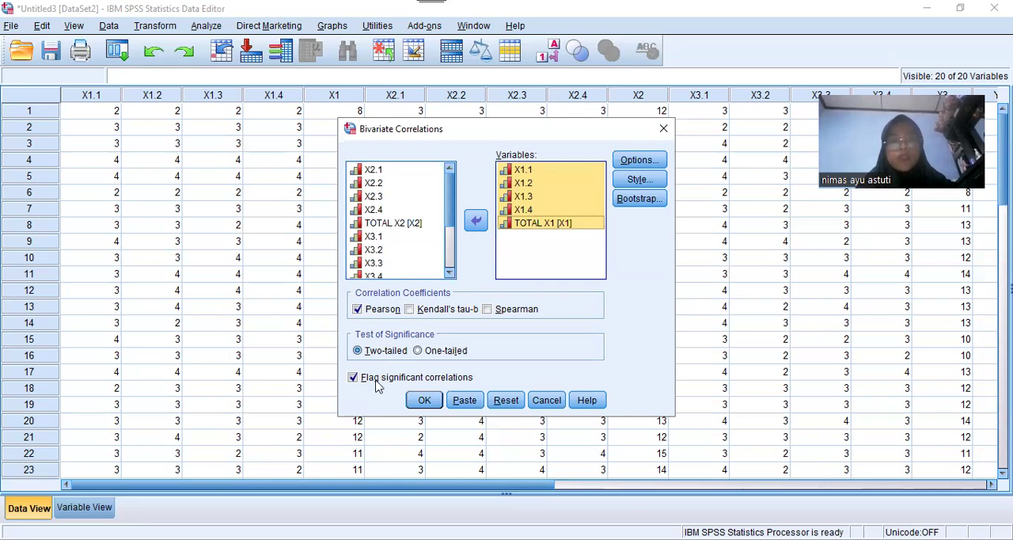
pyautogui.click(426, 400)
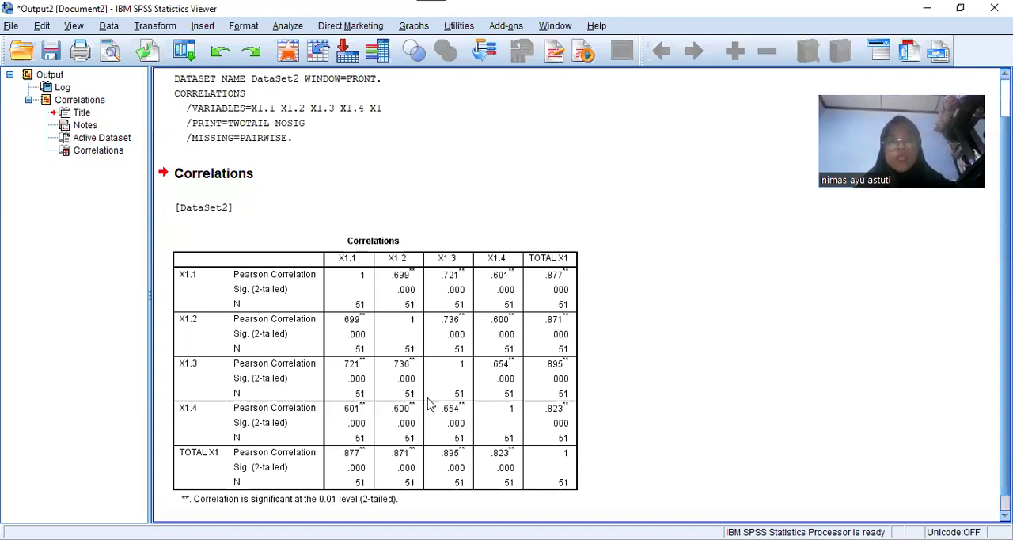
# Examine the Pearson correlation, significance and N of each X1 item against TOTAL X1 in the Correlations table
pyautogui.click(564, 396)
pyautogui.click(673, 420)
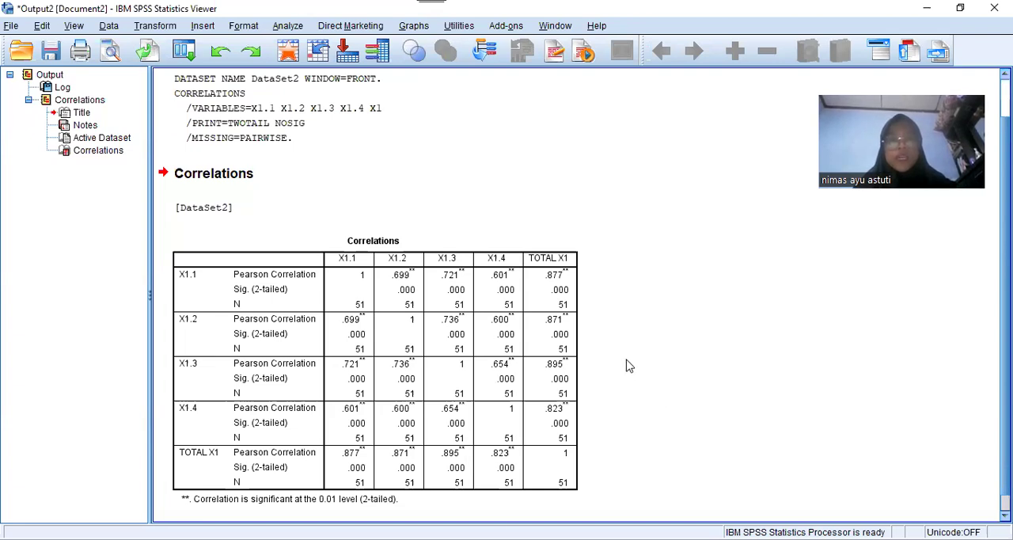
pyautogui.click(396, 315)
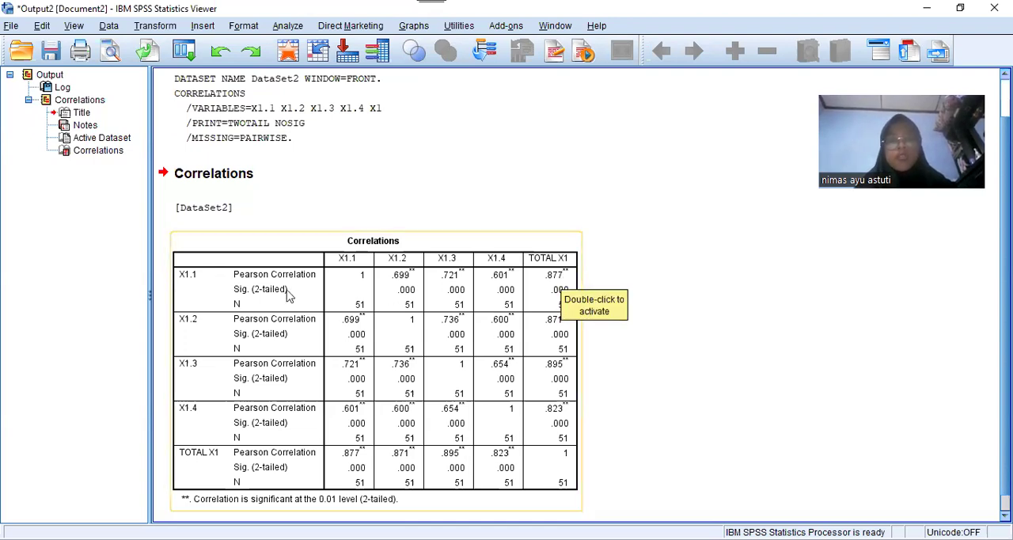
pyautogui.click(657, 307)
pyautogui.click(567, 317)
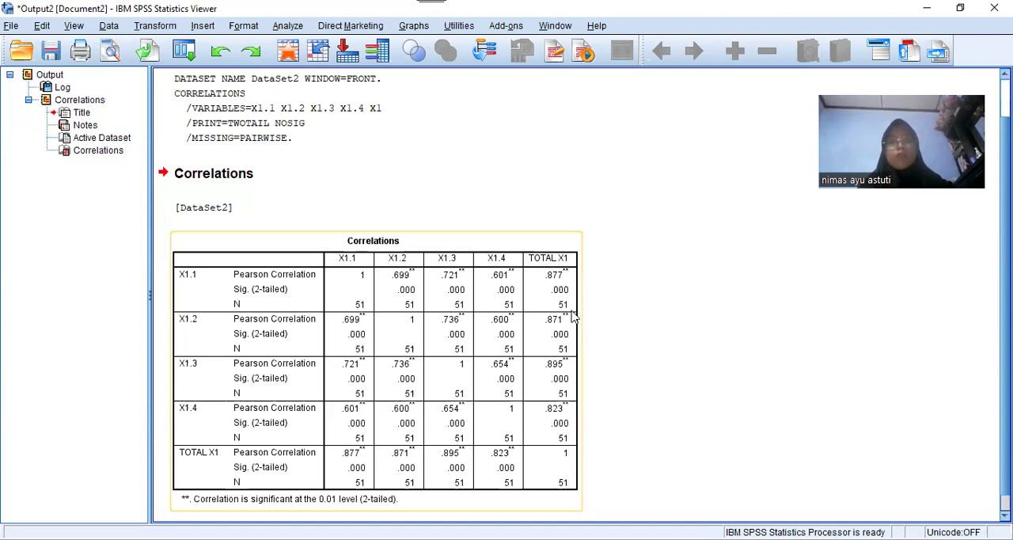
pyautogui.click(633, 335)
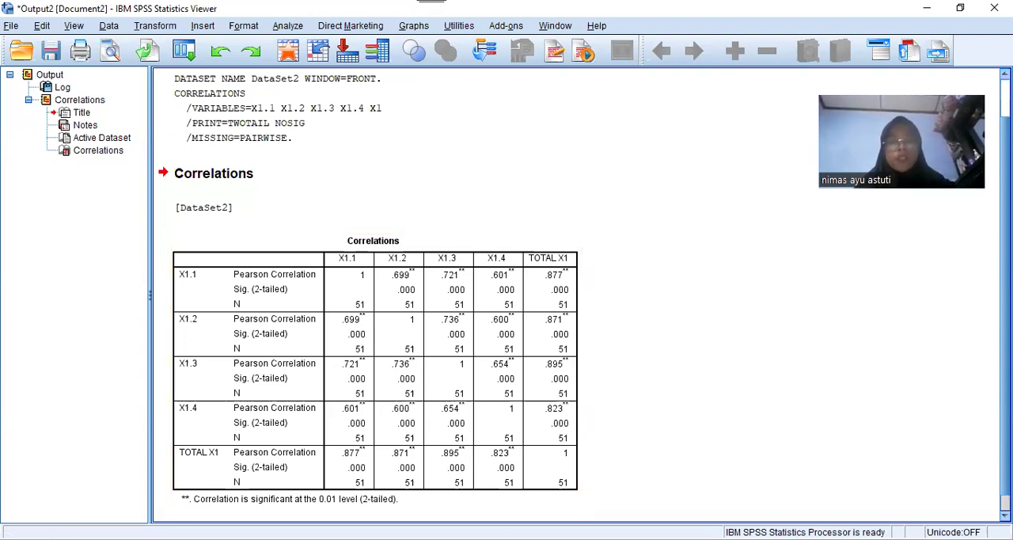
# Switch to the SPSS Data Editor and find the last filled row to check the number of respondents
pyautogui.hotkey('alt', 'Tab')
pyautogui.click(90, 226)
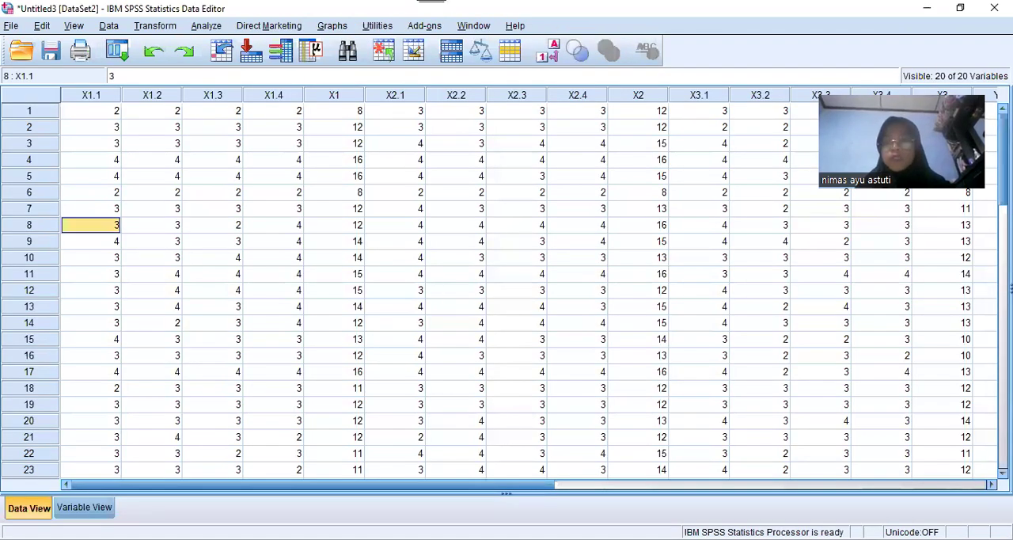
pyautogui.scroll(-8, 506, 290)
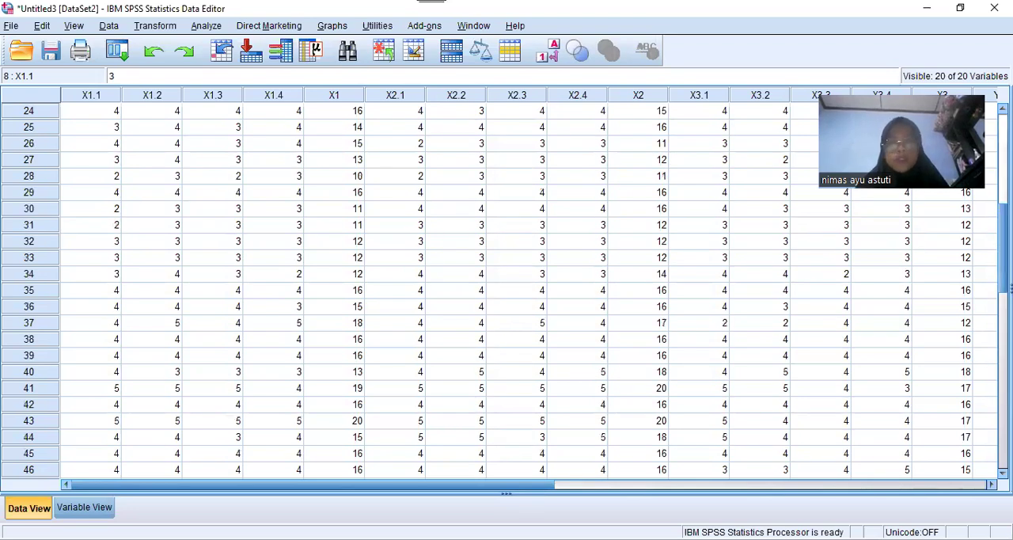
pyautogui.scroll(-15, 506, 290)
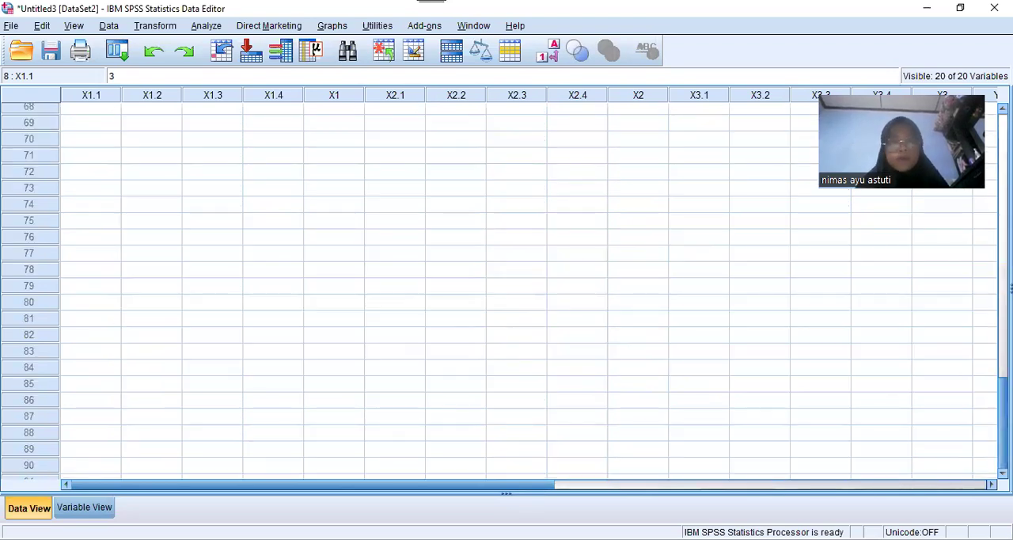
pyautogui.scroll(1, 506, 290)
pyautogui.scroll(2, 506, 290)
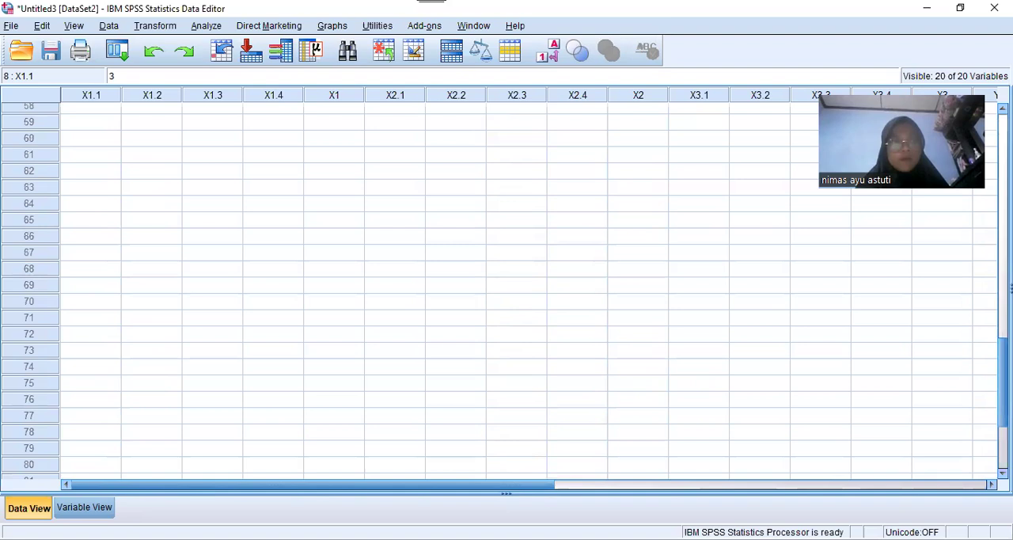
pyautogui.scroll(2, 507, 290)
pyautogui.scroll(1, 328, 296)
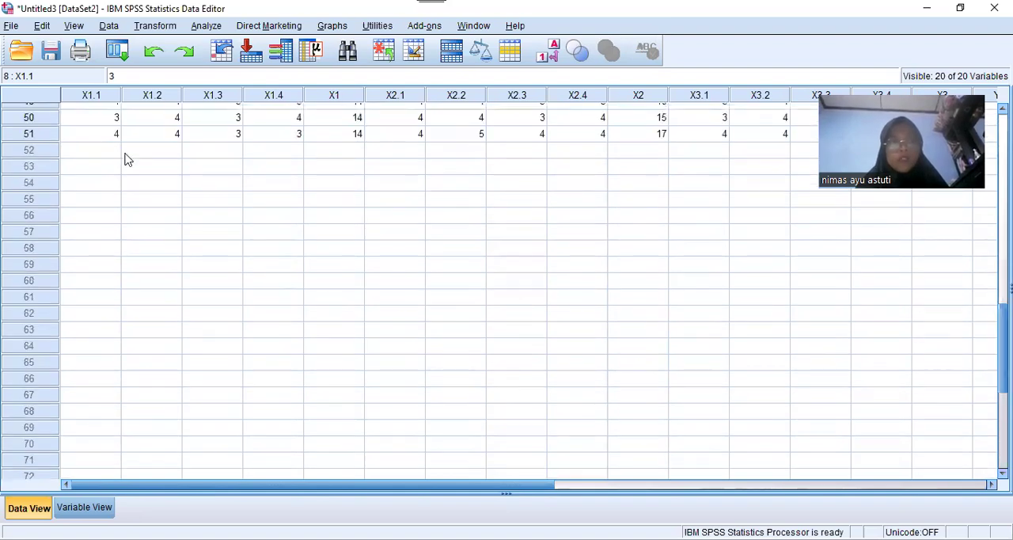
pyautogui.click(32, 134)
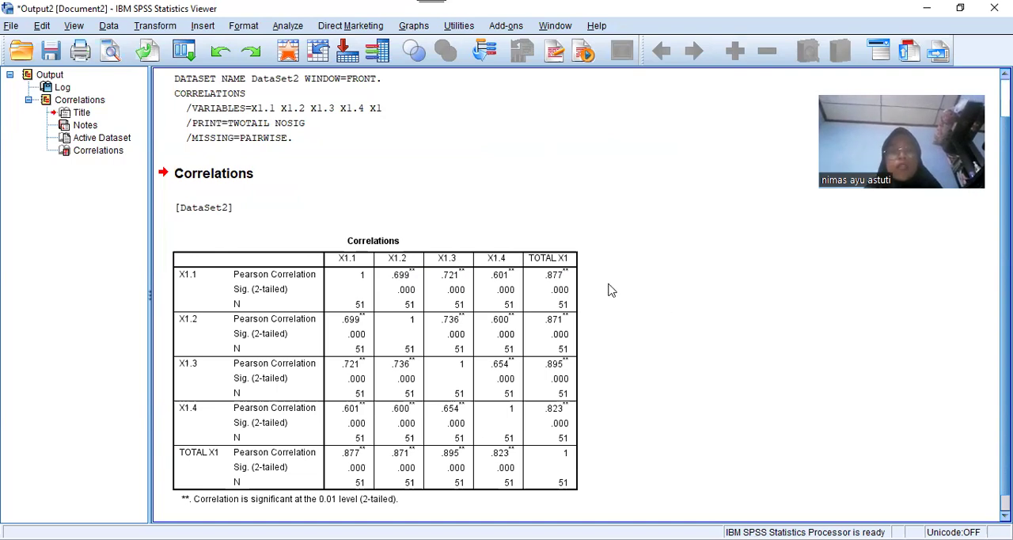
# Review the X1.1 versus TOTAL X1 correlation, switch to Tabel R.pdf in the browser and mark the r value for 51 at 0,05
pyautogui.click(558, 283)
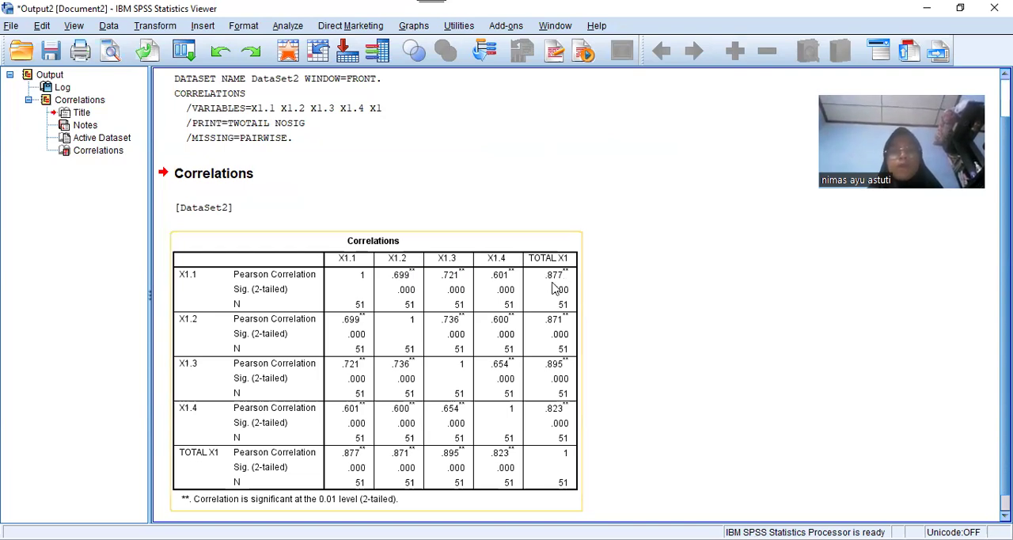
pyautogui.click(613, 286)
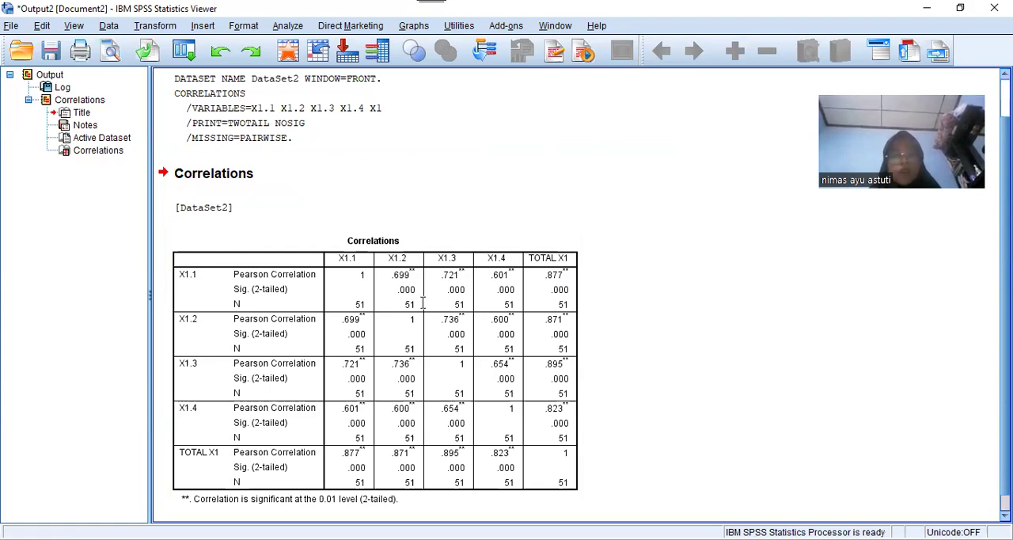
pyautogui.hotkey('alt', 'Tab')
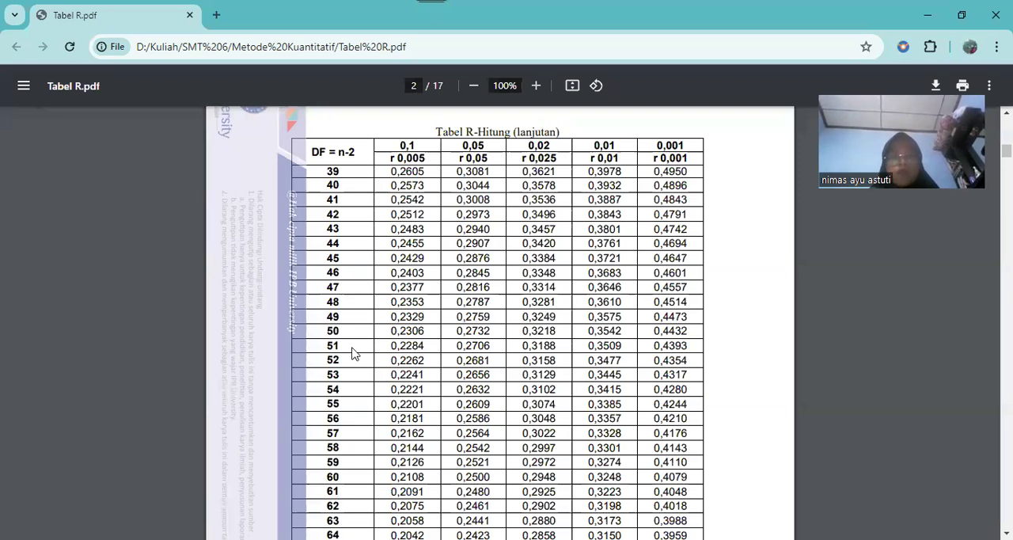
pyautogui.moveTo(328, 344); pyautogui.dragTo(356, 348)
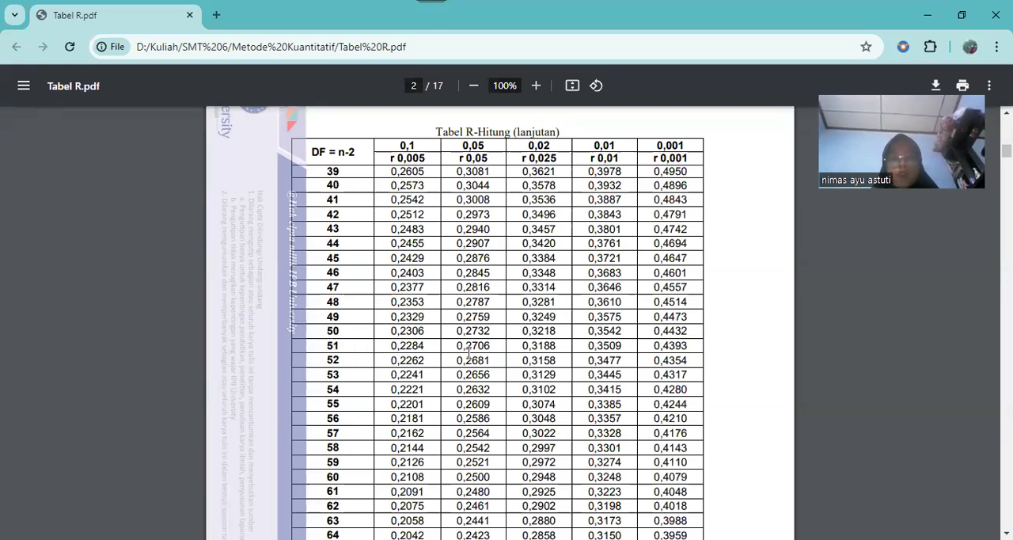
pyautogui.click(472, 346)
pyautogui.doubleClick(498, 346)
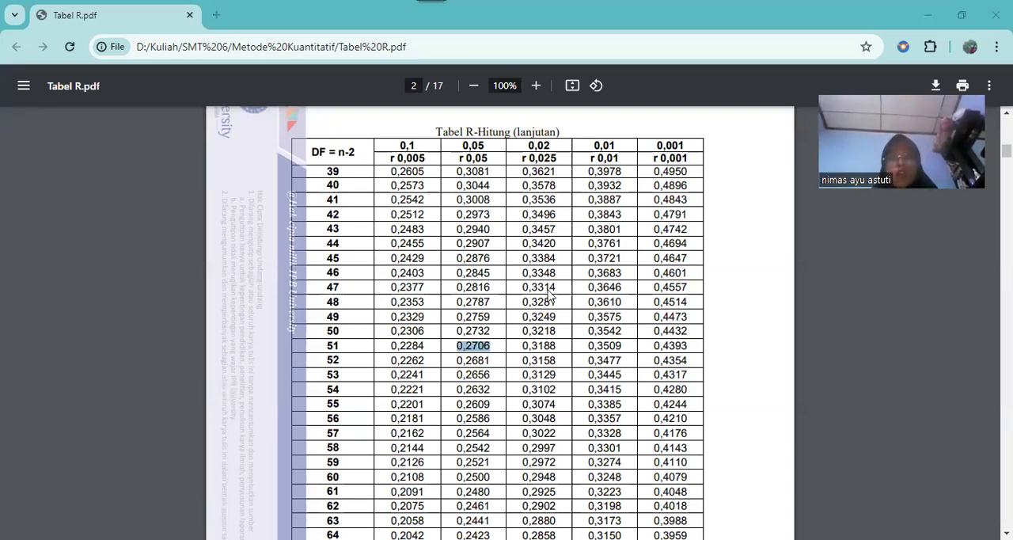
# Return to the SPSS output and compare X1.1's correlation and two-tailed significance against TOTAL X1 with the validity criteria
pyautogui.hotkey('alt', 'Tab')
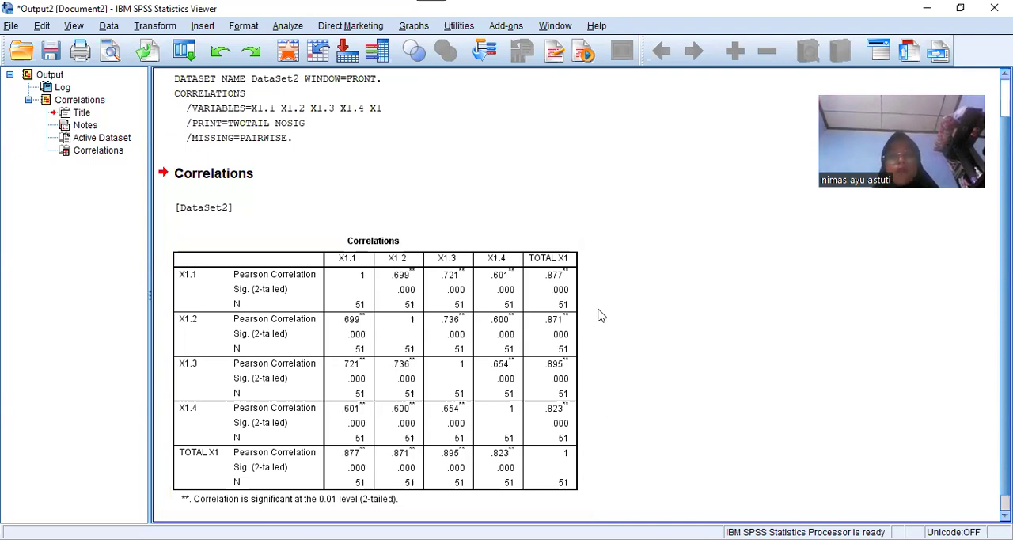
pyautogui.click(566, 290)
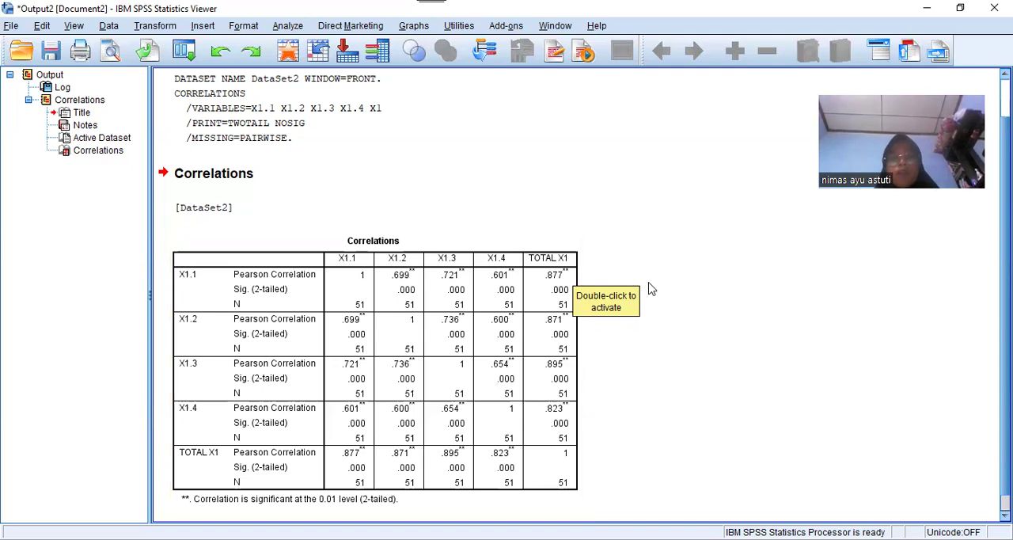
pyautogui.click(553, 289)
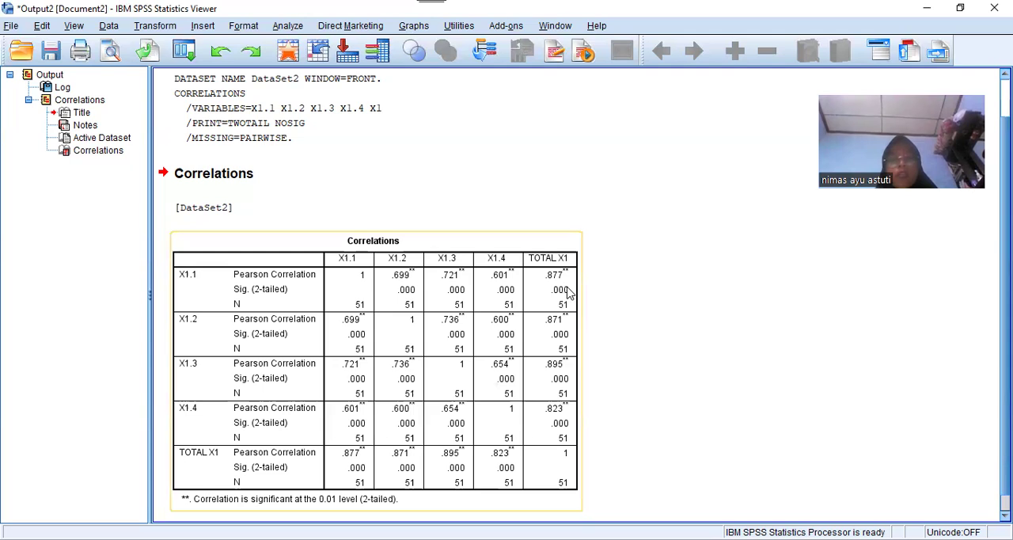
pyautogui.click(603, 309)
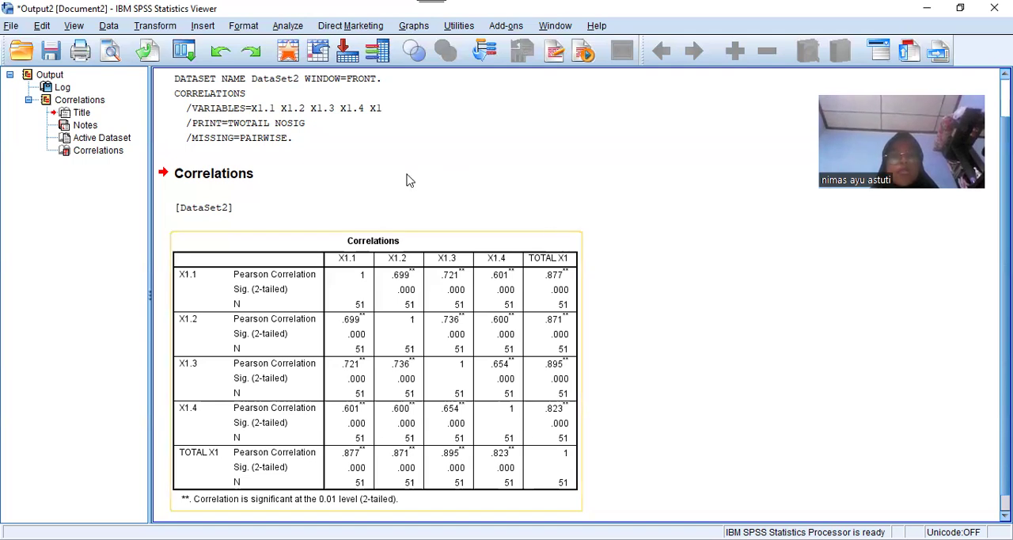
# Set up a Reliability Analysis with the Alpha model, using X1.1, X1.2, X1.3 and X1.4 as the items
pyautogui.click(289, 26)
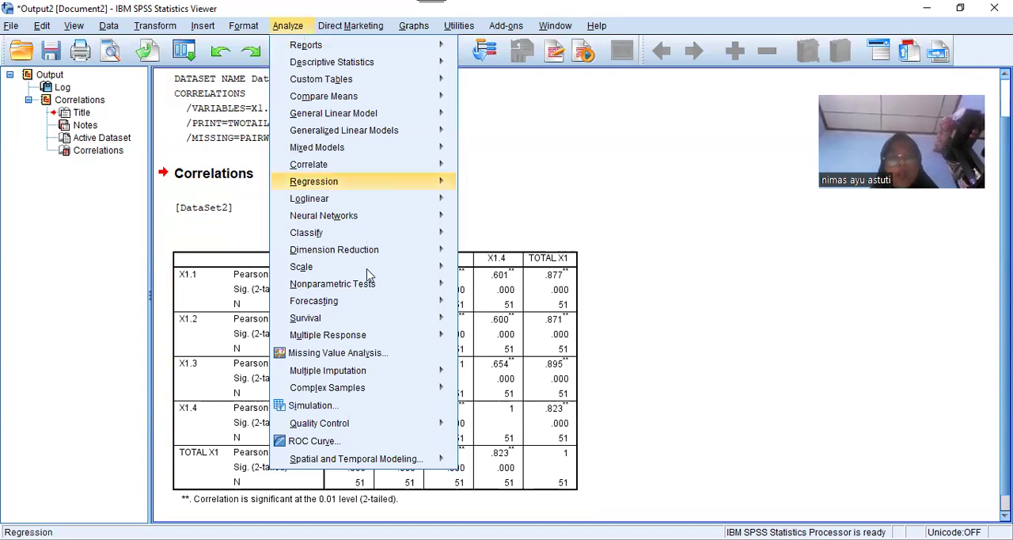
pyautogui.moveTo(411, 272)
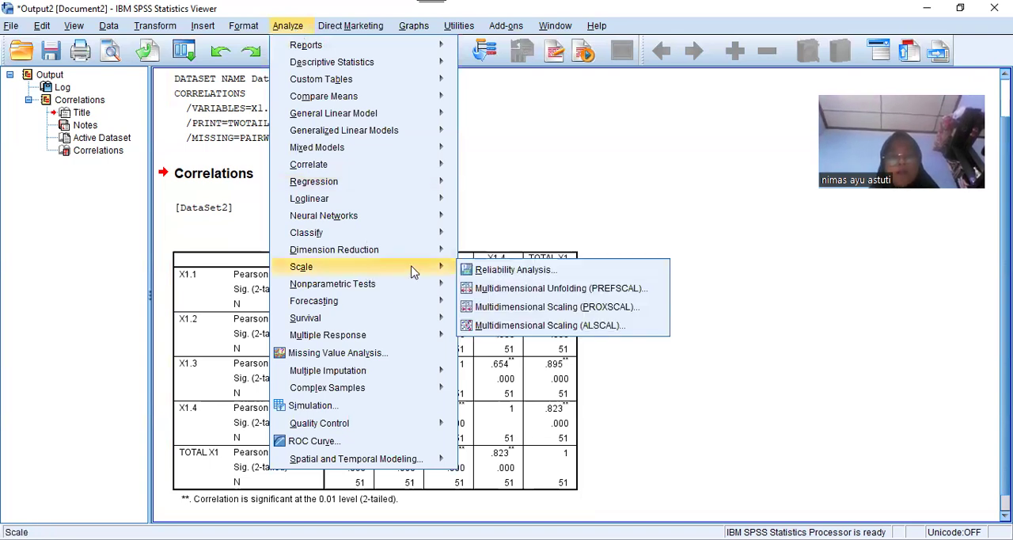
pyautogui.click(483, 274)
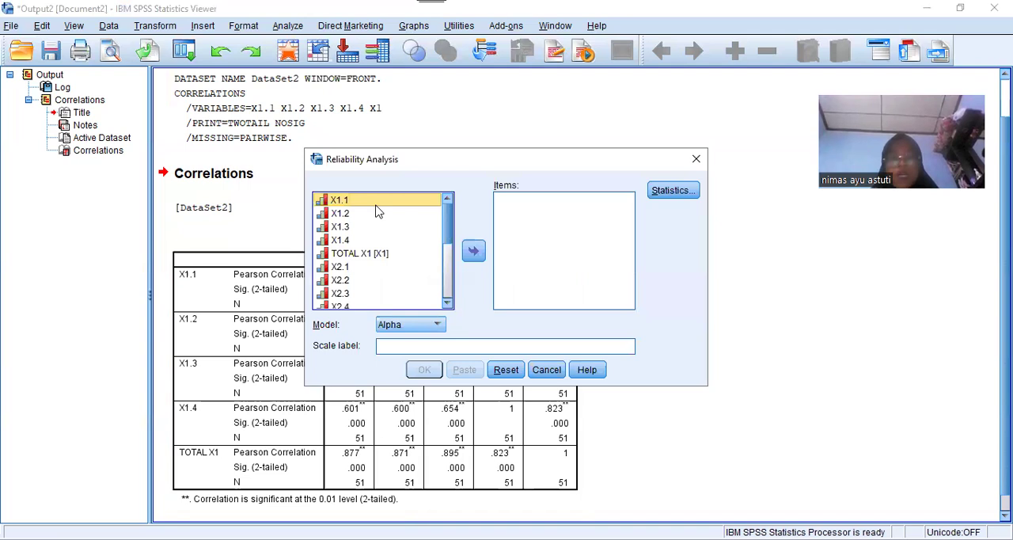
pyautogui.hotkey('shift', 'Down')
pyautogui.hotkey('shift', 'Down')
pyautogui.hotkey('shift', 'Down')
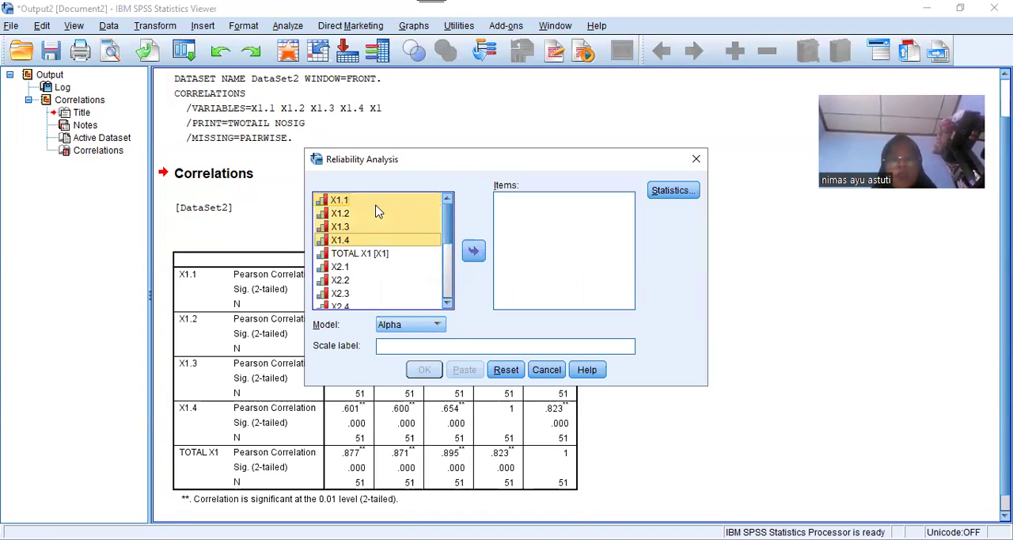
pyautogui.click(474, 252)
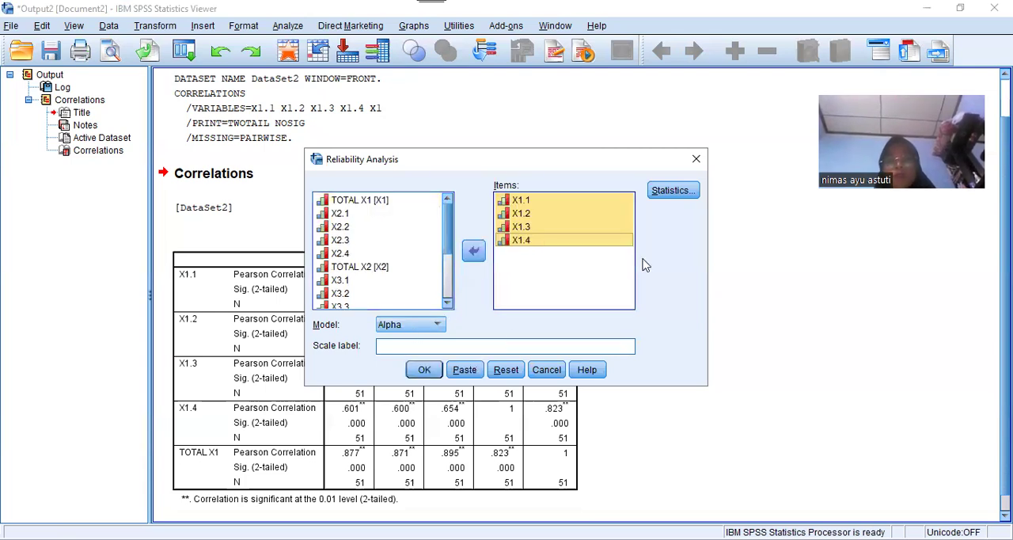
# Include the "Scale if item deleted" descriptives and run the reliability analysis
pyautogui.click(672, 191)
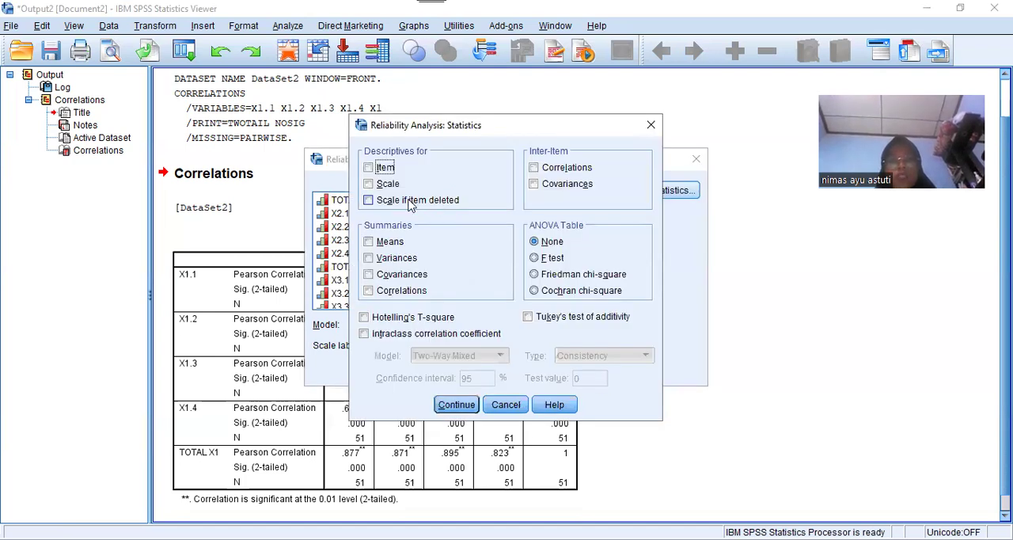
pyautogui.click(410, 202)
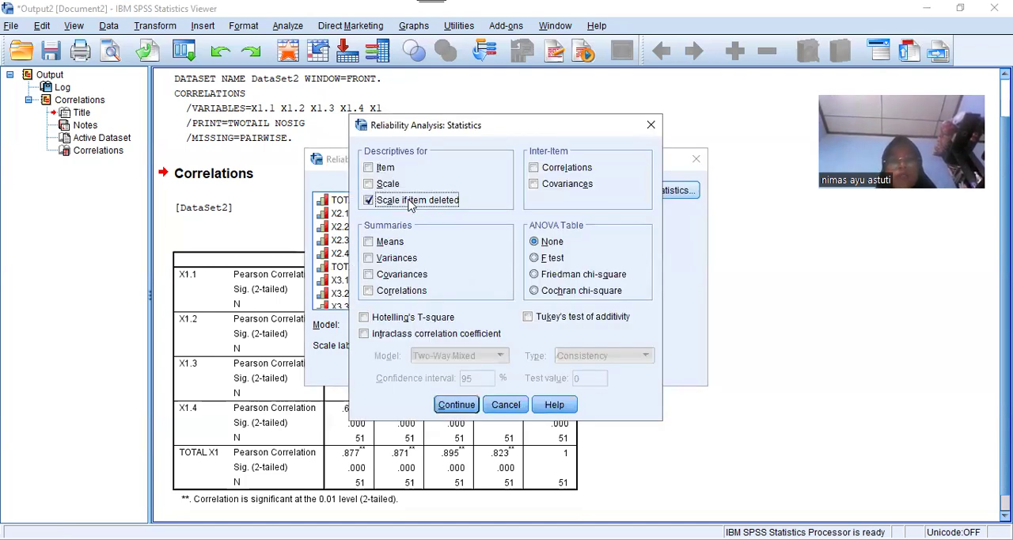
pyautogui.click(456, 405)
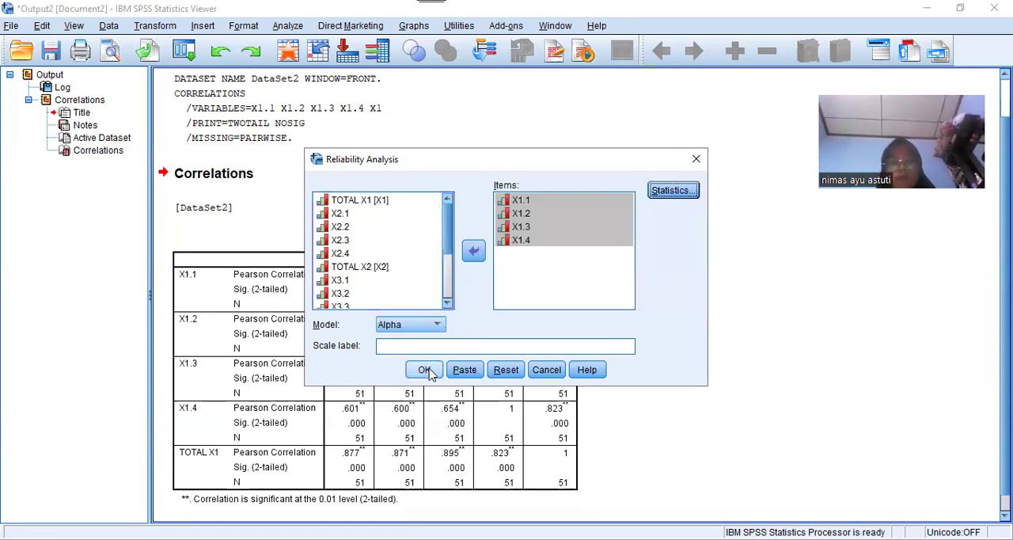
pyautogui.click(424, 370)
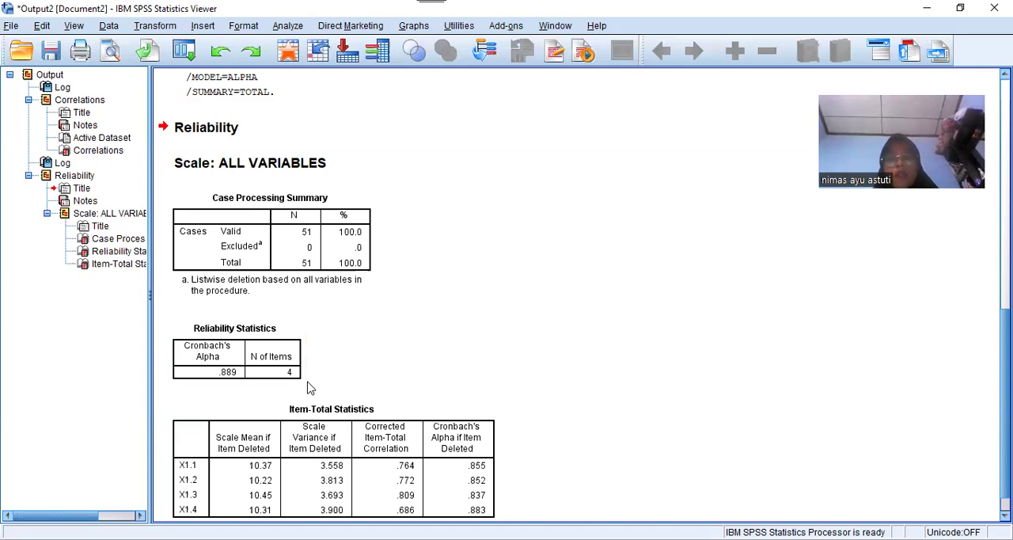
# Examine Cronbach's Alpha and the Item-Total Statistics of the four X1 items in the Reliability output
pyautogui.click(538, 462)
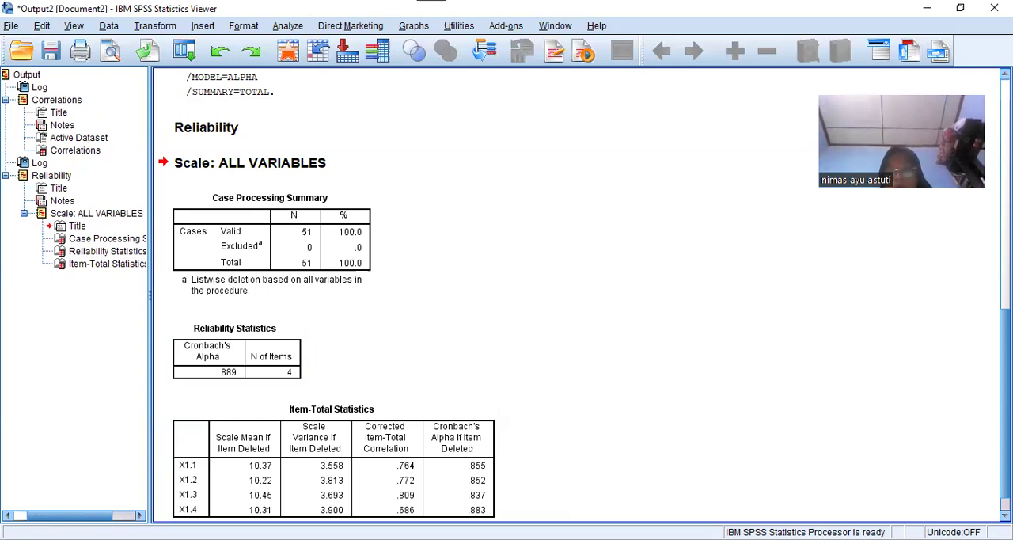
pyautogui.scroll(-1, 615, 505)
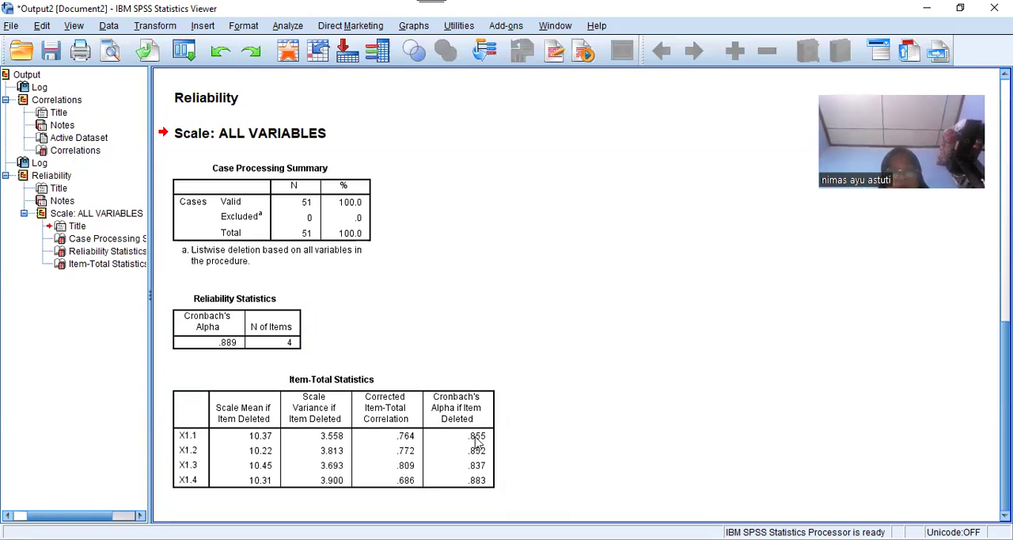